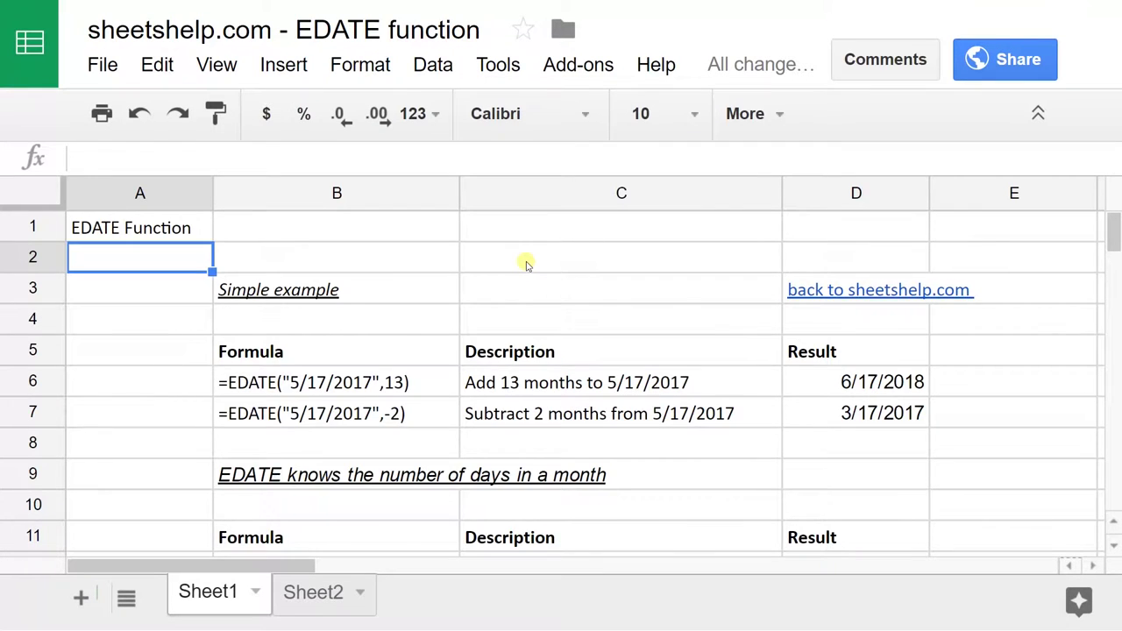
- Inspect the EDATE formula in D6 that adds 13 months to 5/17/2017, leaving it unchanged
scroll(526, 260, down, 1)
scroll(430, 341, up, 1)
click(792, 377)
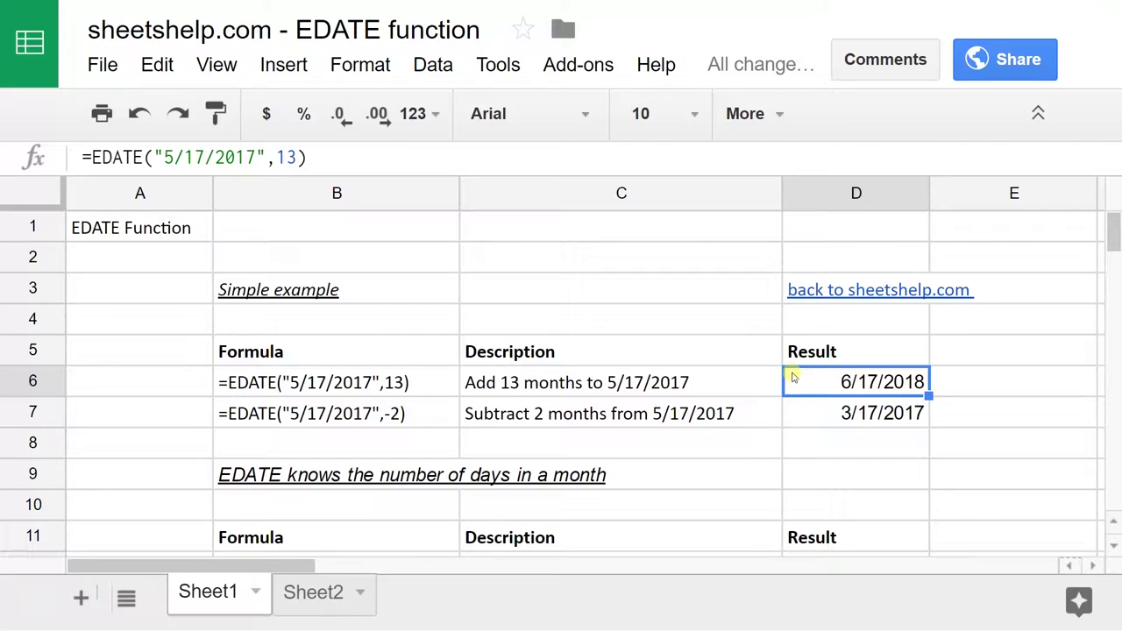
double_click(792, 377)
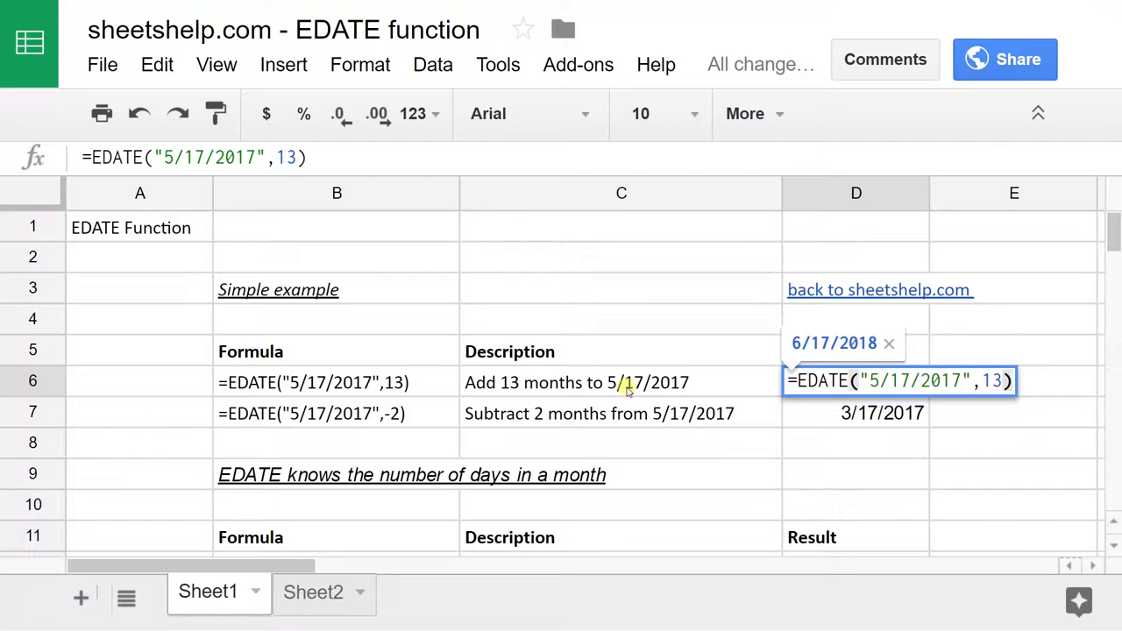
key(Escape)
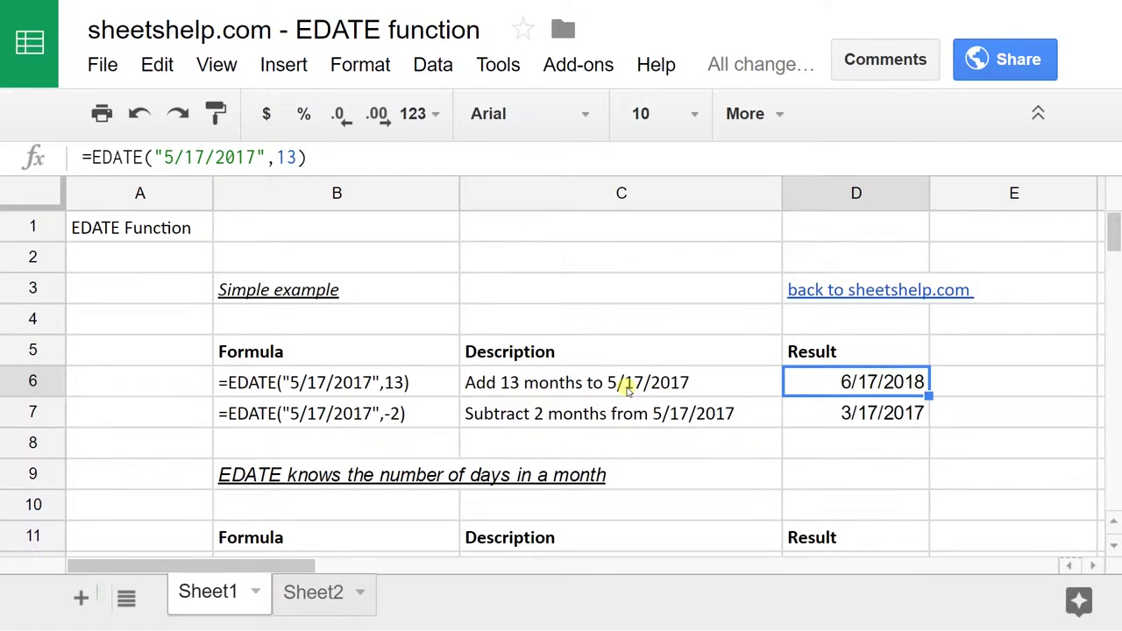
- Try 13.7 as the months argument of the EDATE formula in D6
key(Return)
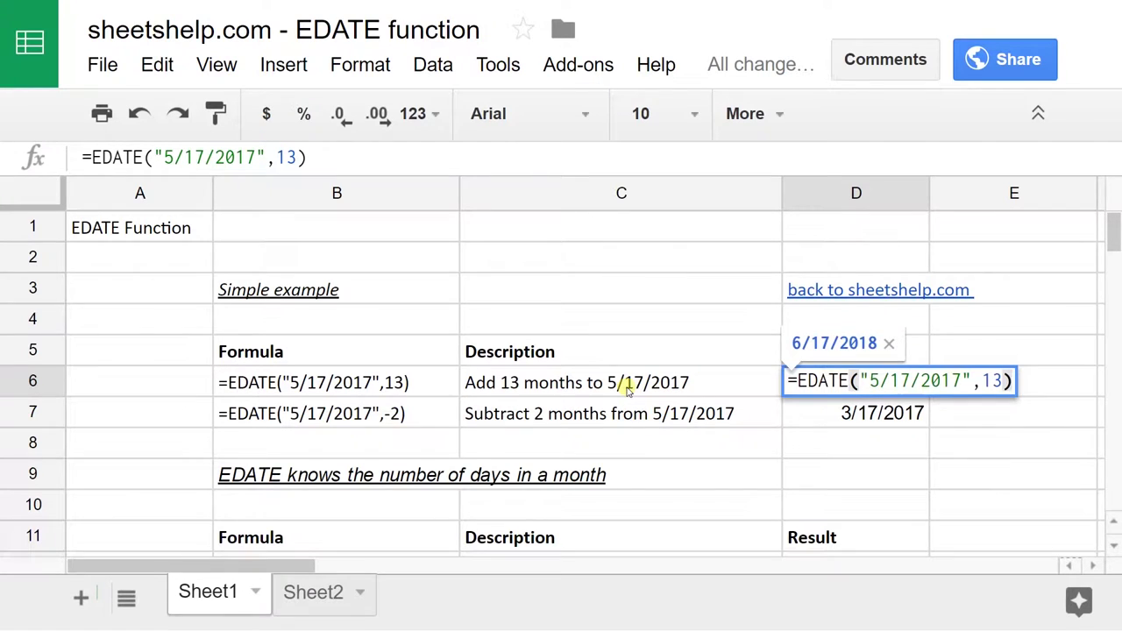
key(Left)
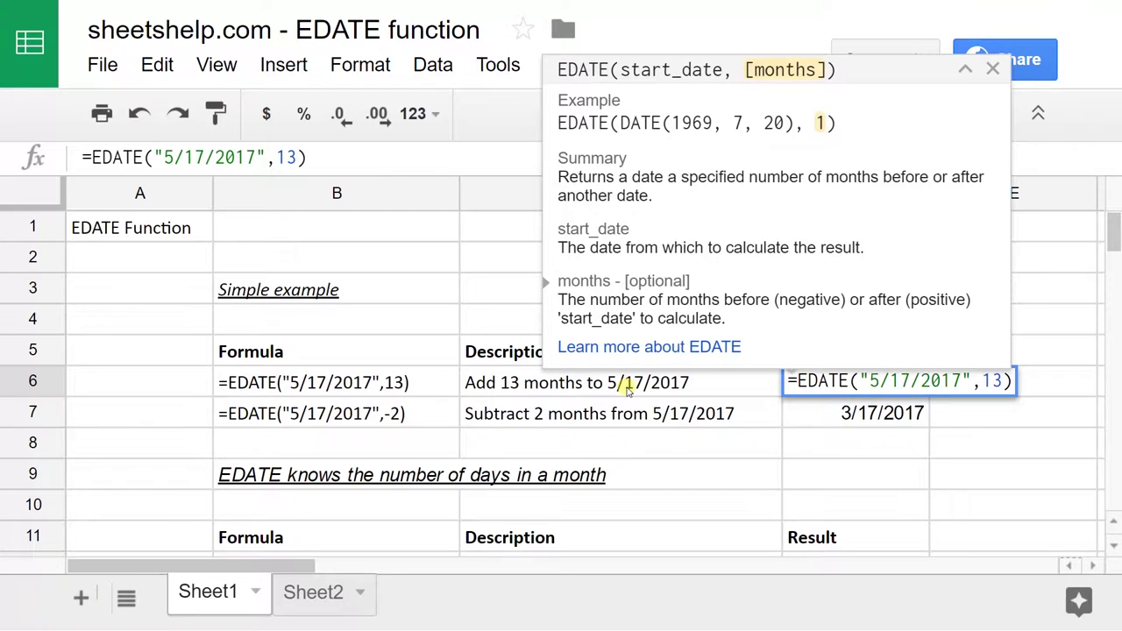
text(.7)
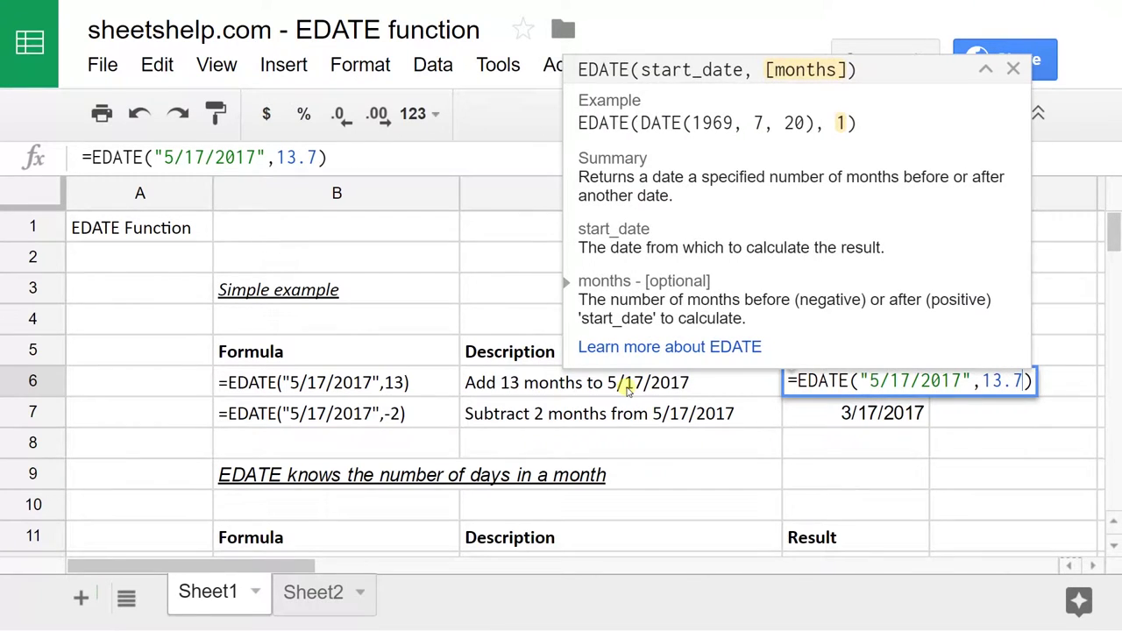
key(Return)
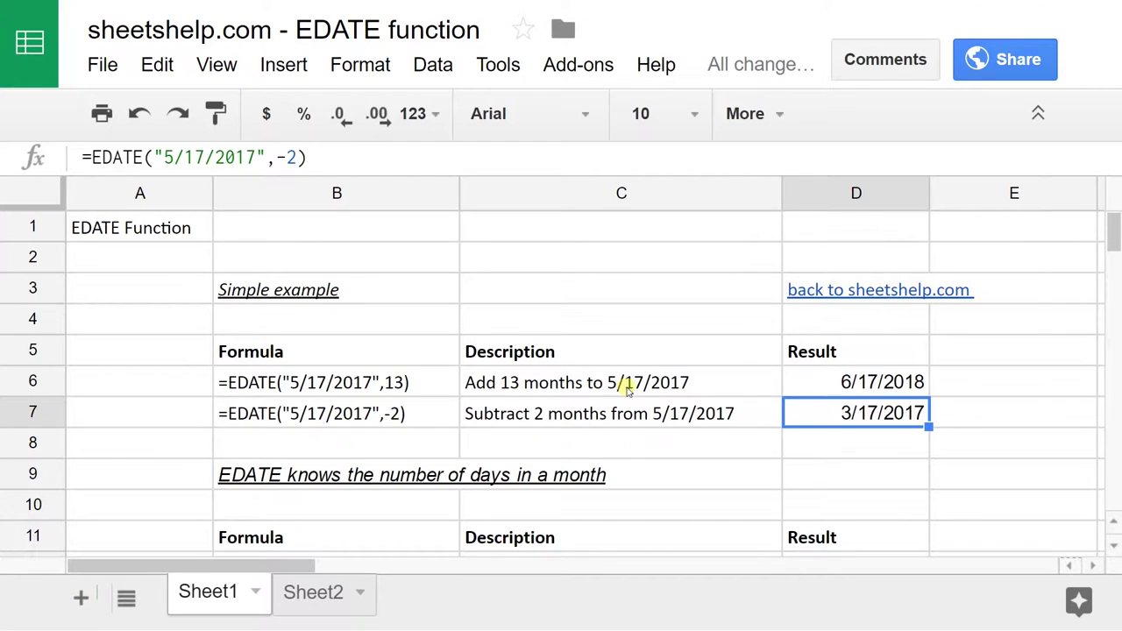
key(Up)
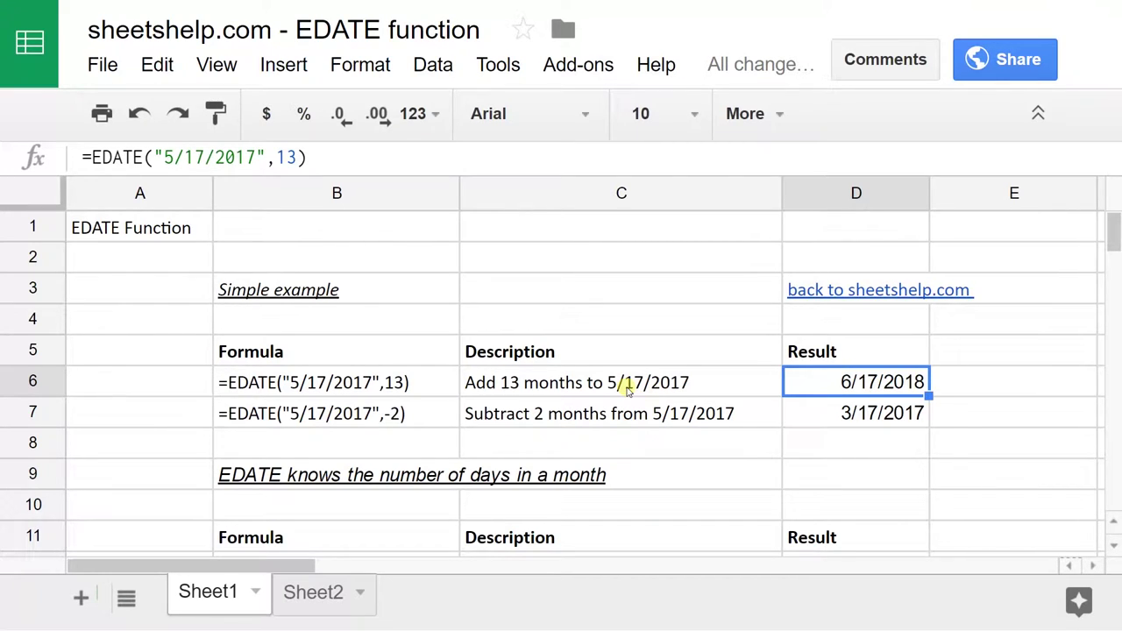
- Inspect the EDATE formula in D7 that subtracts 2 months from 5/17/2017
key(Down)
key(Return)
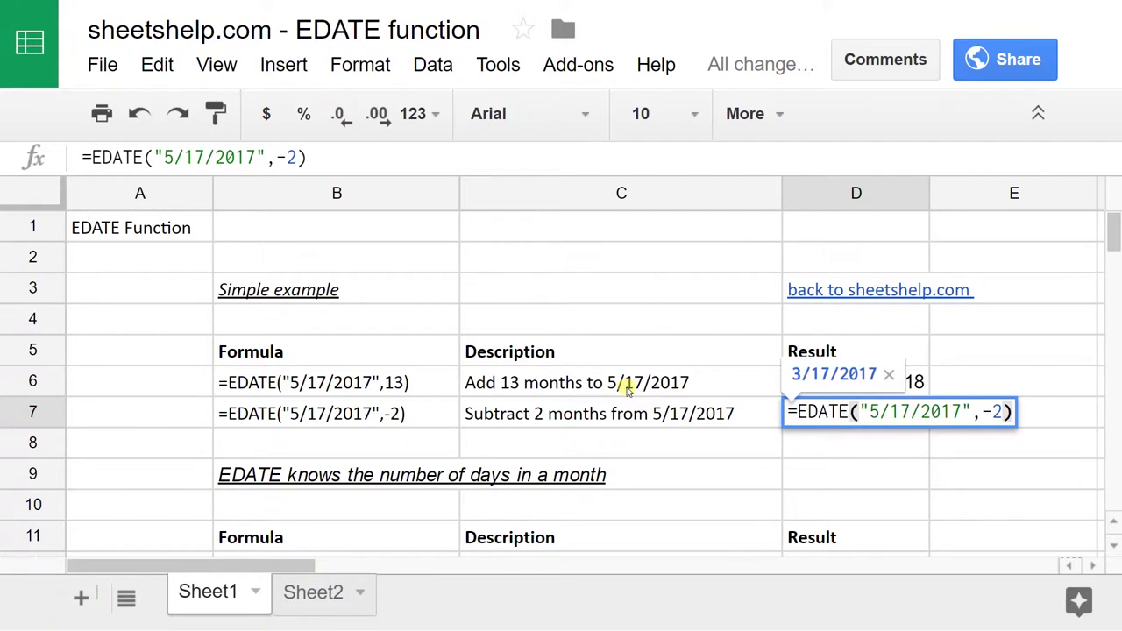
key(Escape)
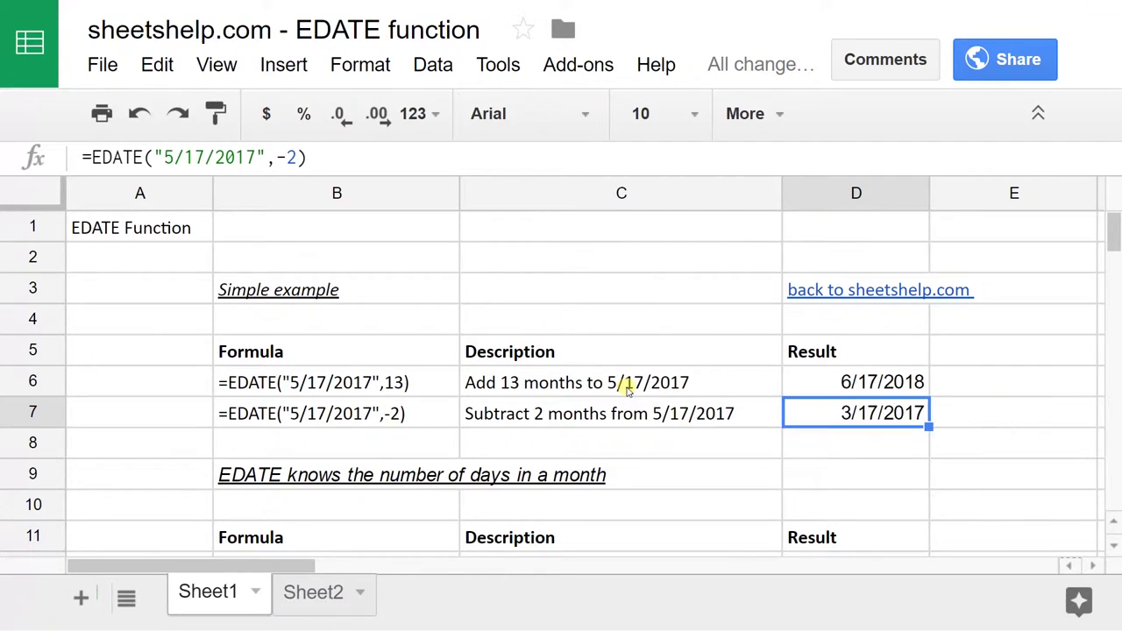
- Examine the EDATE formula in D12 and the DATE formula in D13 of the days-in-a-month example
key(Down)
key(Down)
key(Down)
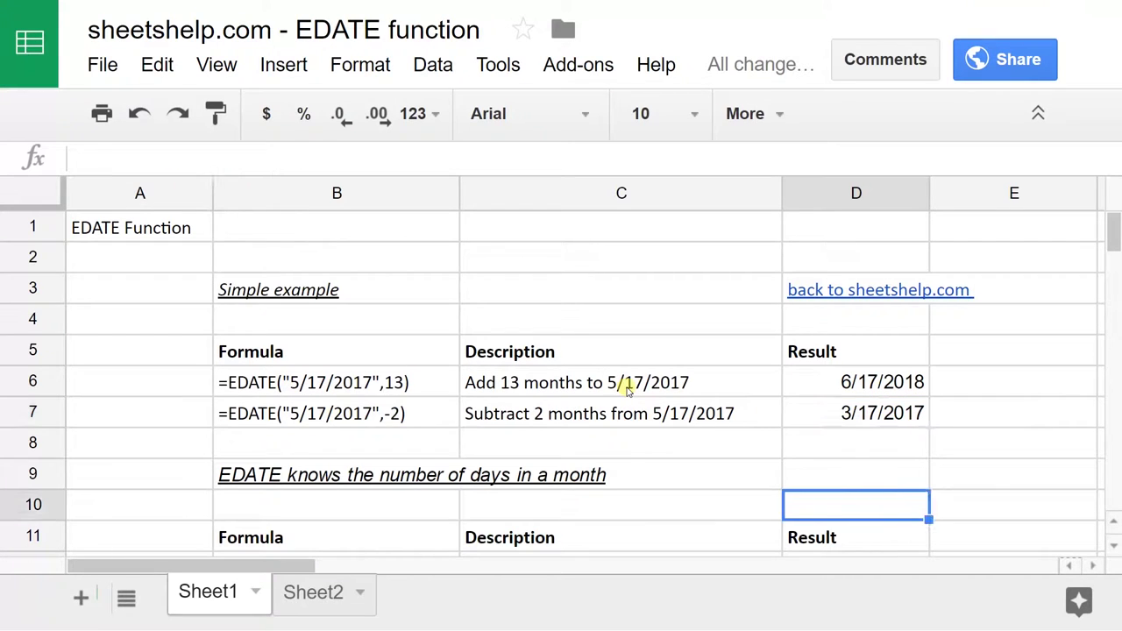
scroll(579, 408, down, 5)
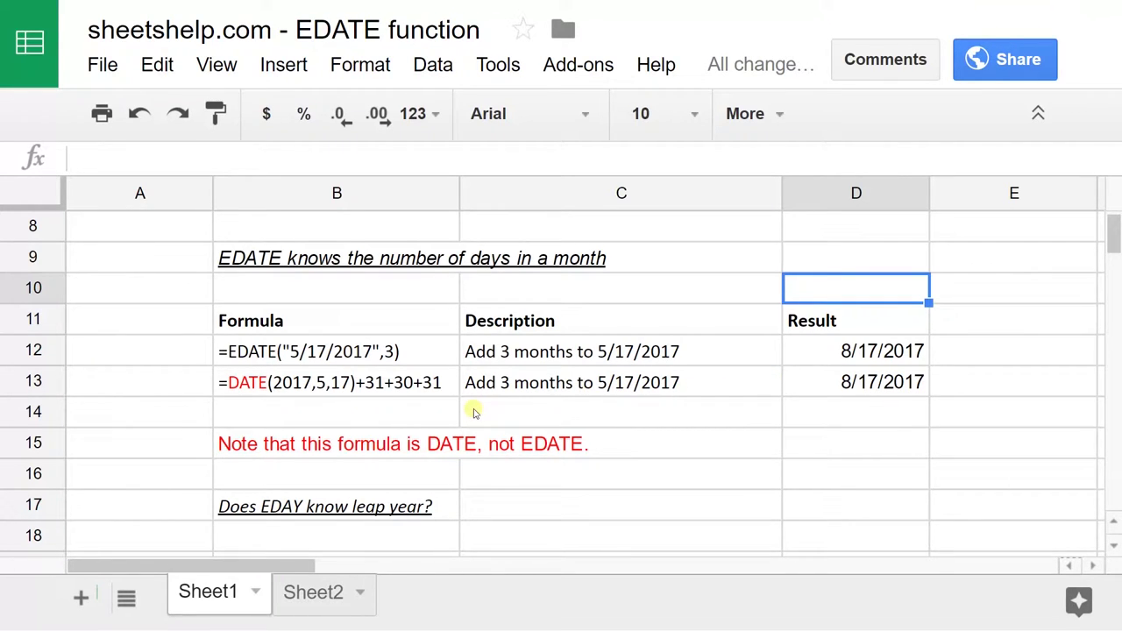
click(394, 359)
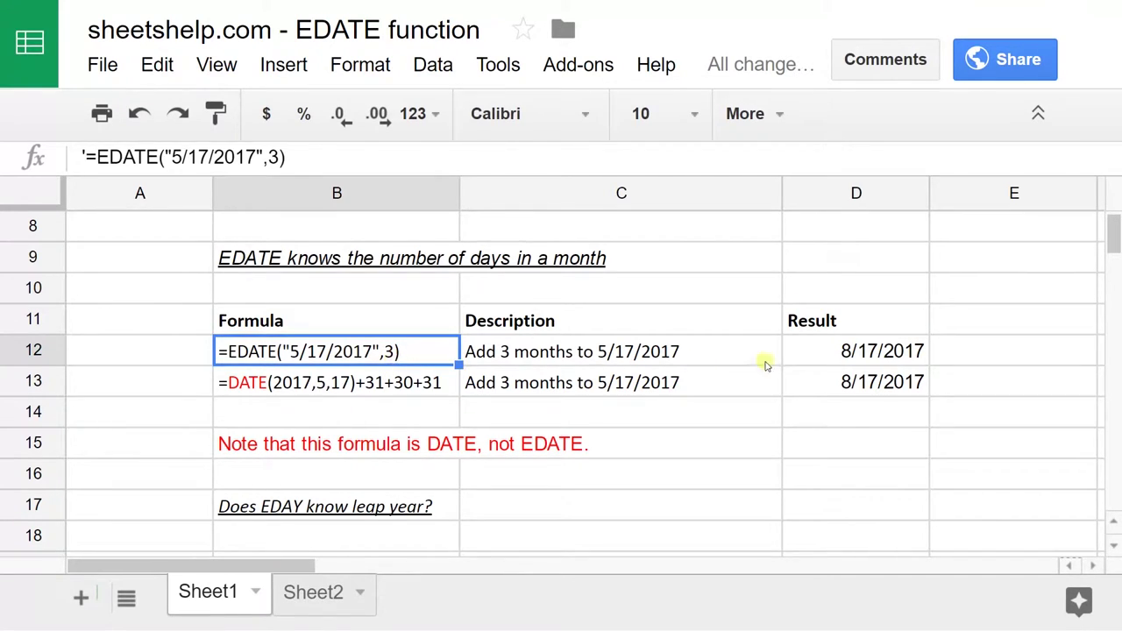
click(790, 355)
key(F2)
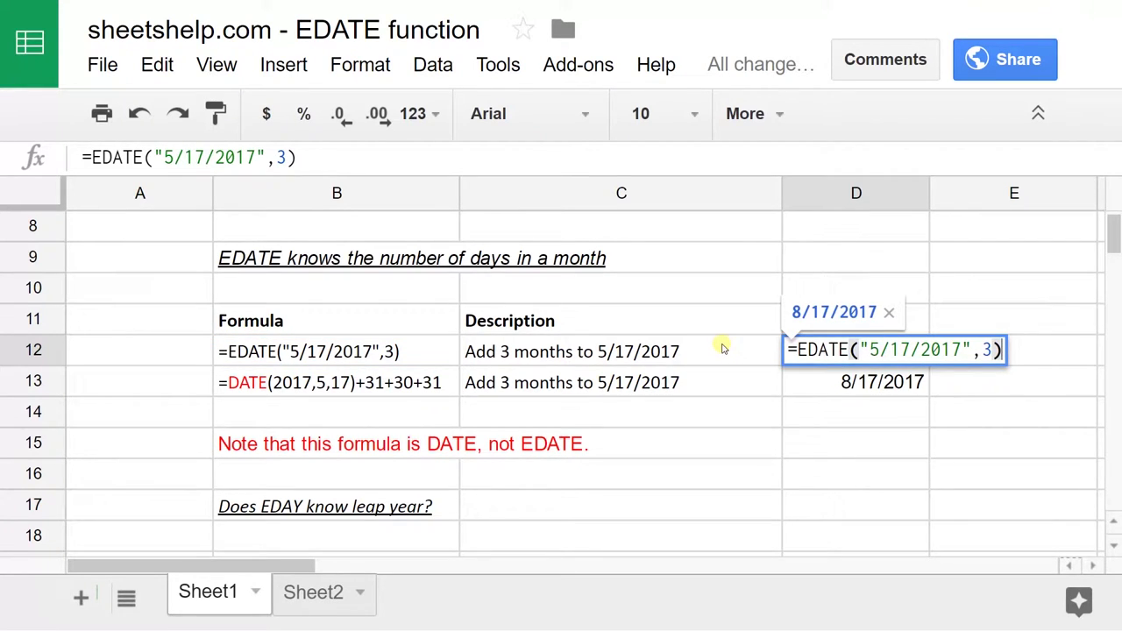
key(Escape)
key(Down)
key(F2)
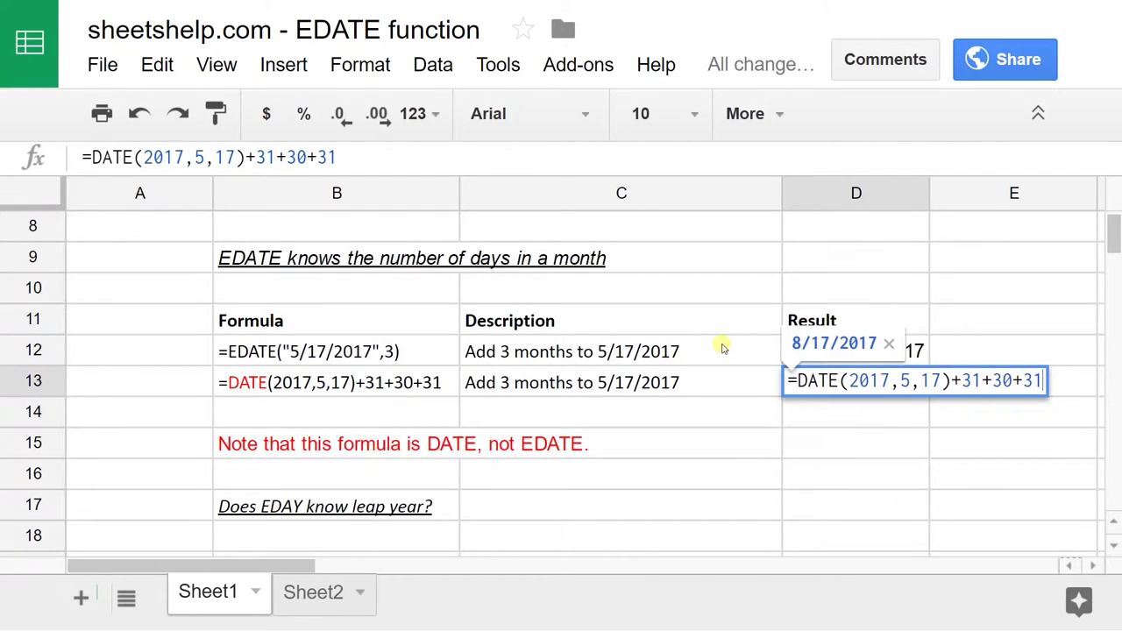
key(Escape)
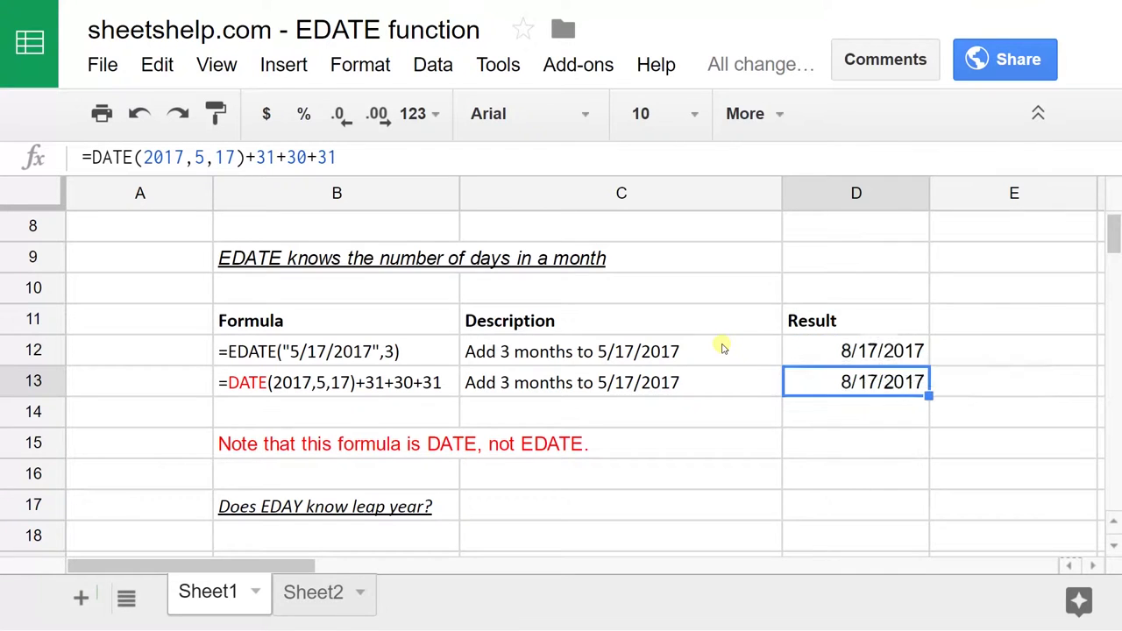
- Compare the EDATE and DATE formulas for 2015 and 2016 in D20 to D23 of the leap year example
key(Down)
key(Down)
key(Down)
key(Down)
key(Down)
key(Down)
key(Down)
key(Down)
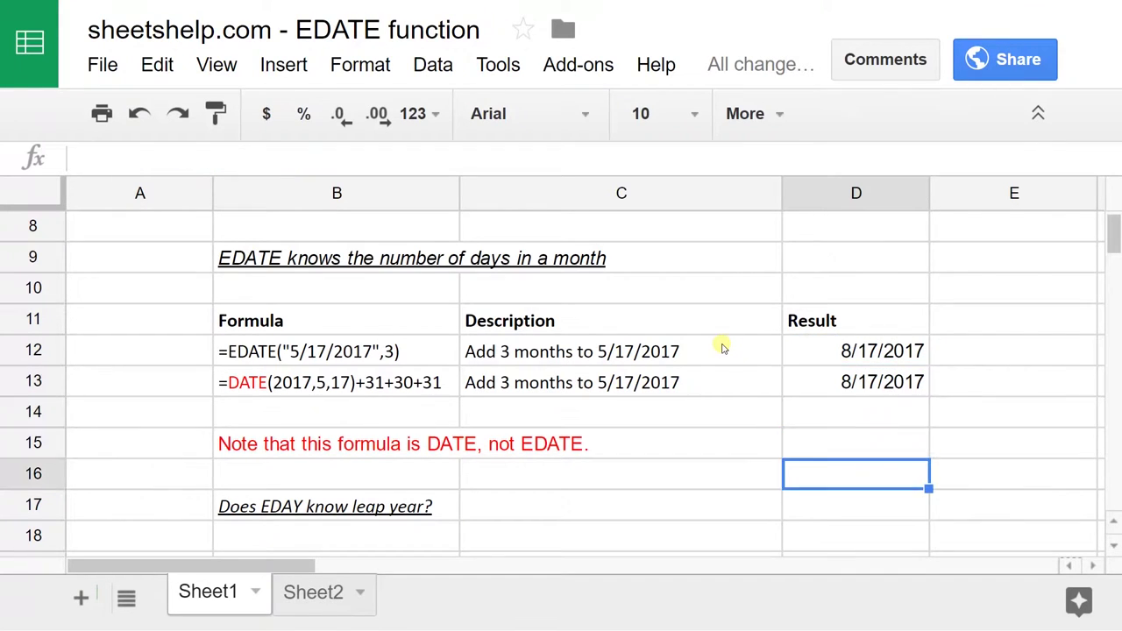
key(Down)
key(Down)
key(Down)
key(Down)
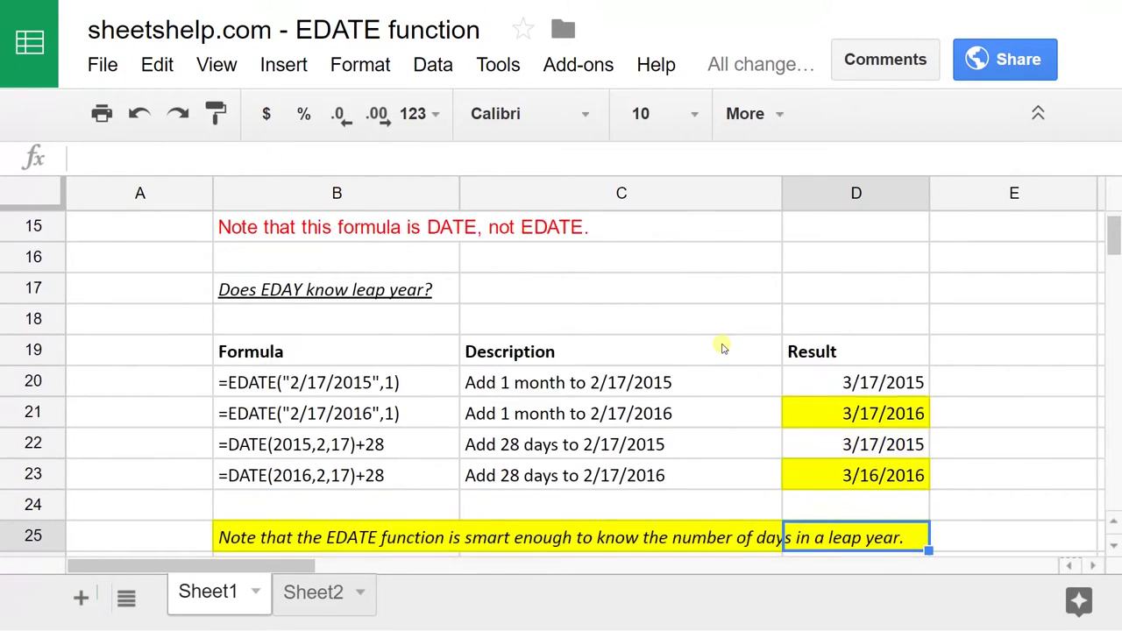
key(Up)
key(Up)
key(Up)
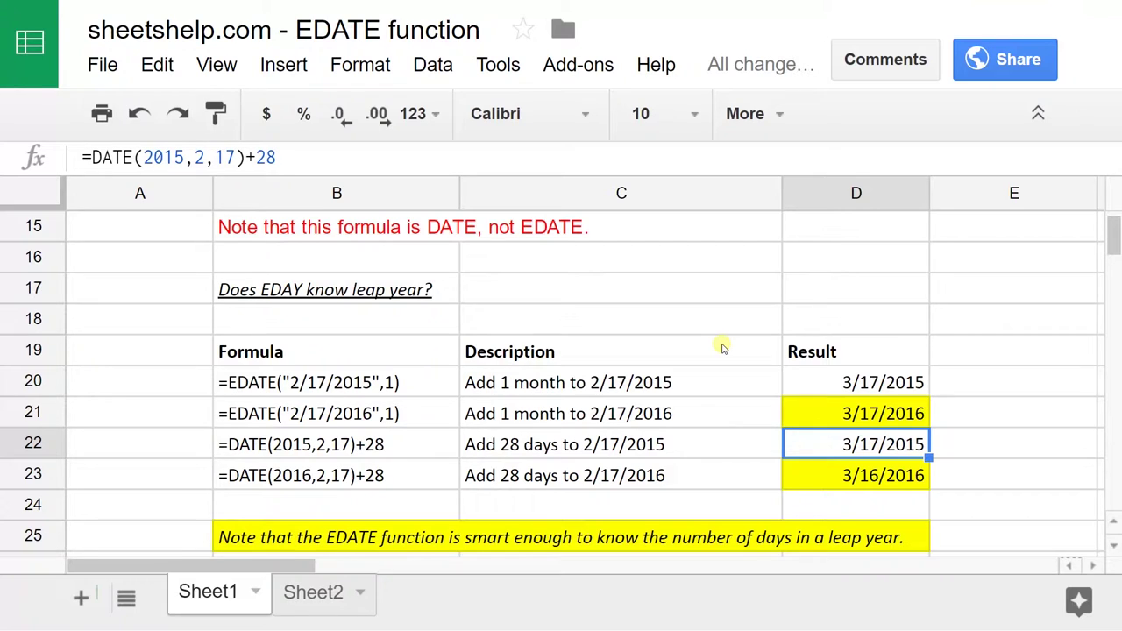
key(Left)
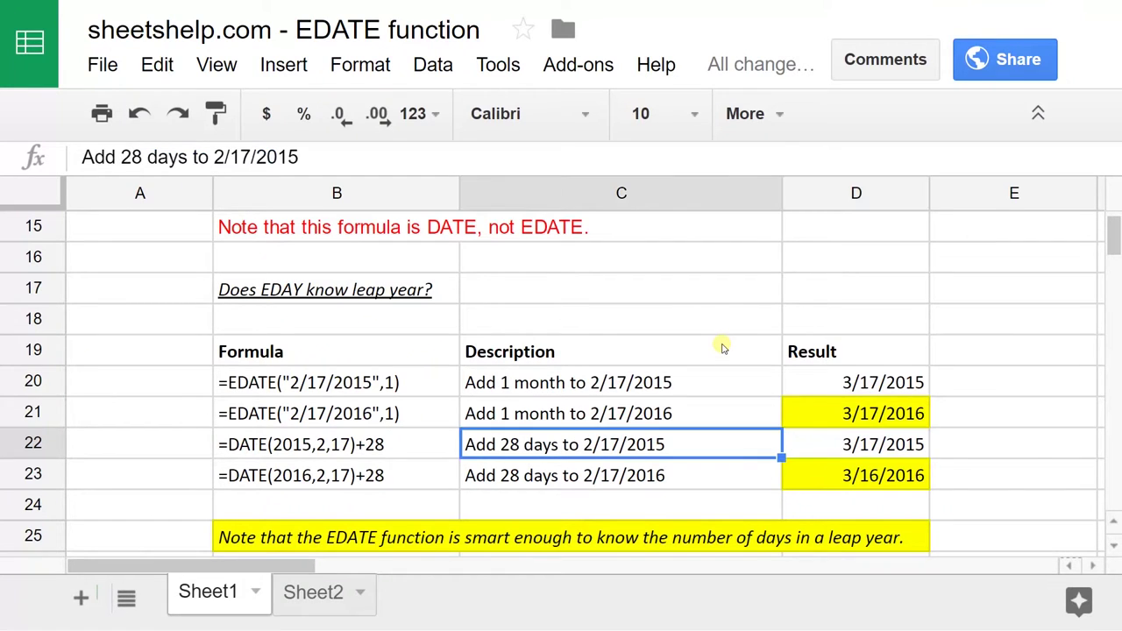
key(Up)
key(Up)
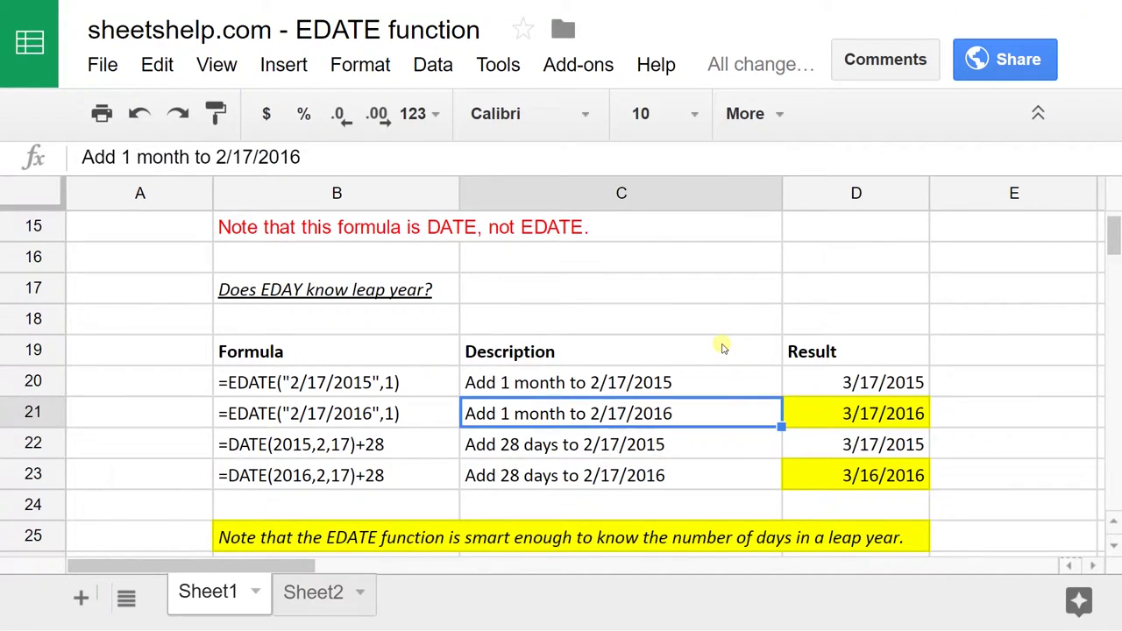
key(Right)
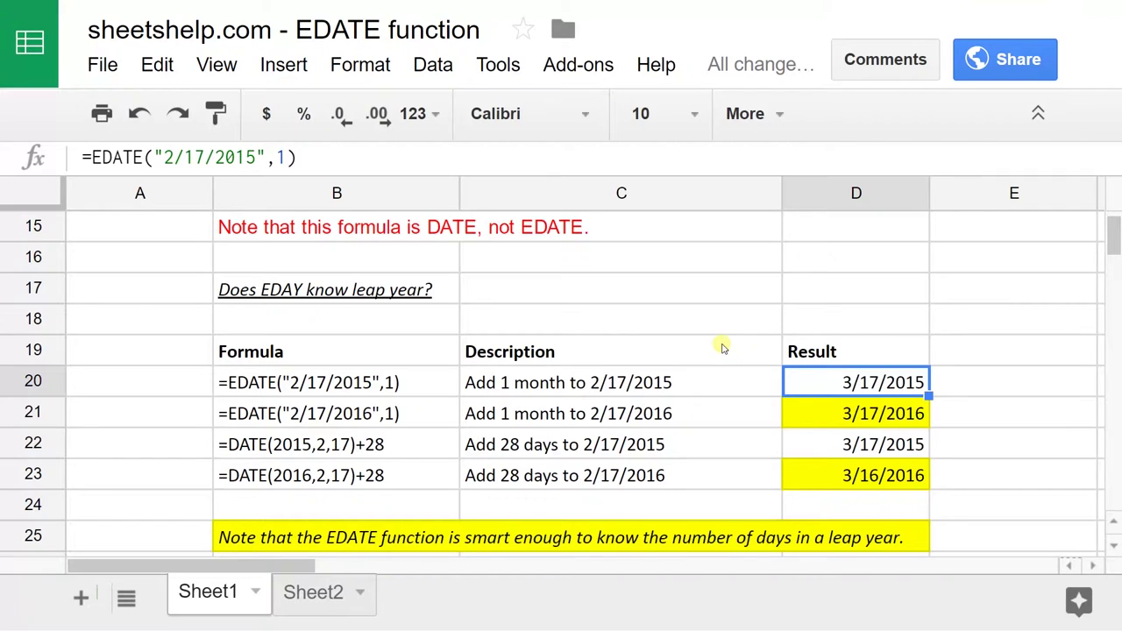
key(Down)
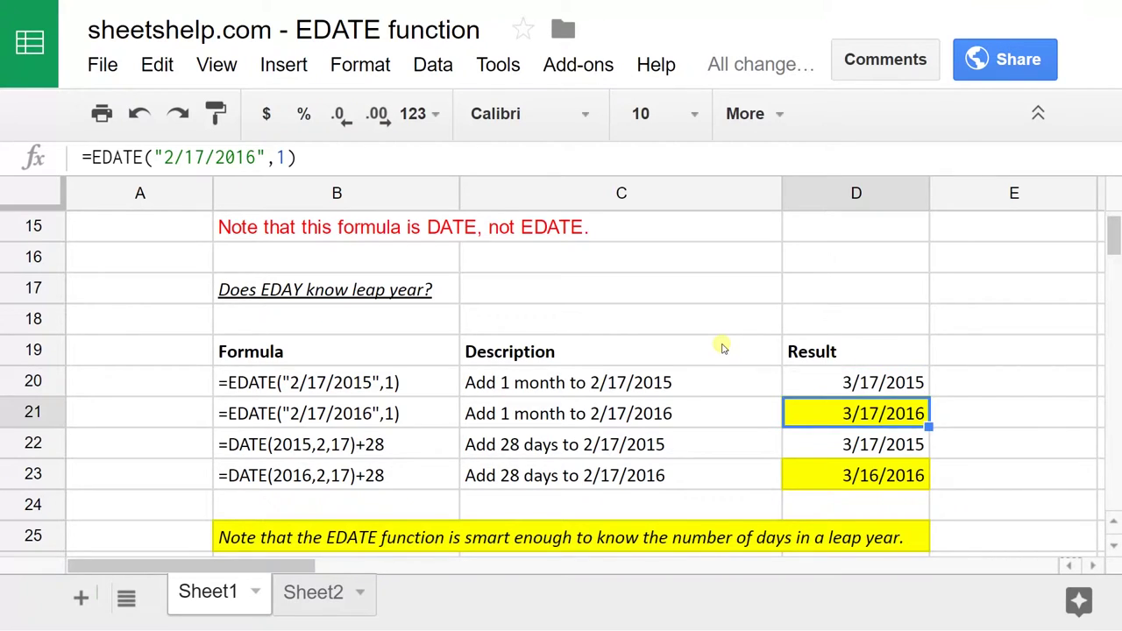
key(Up)
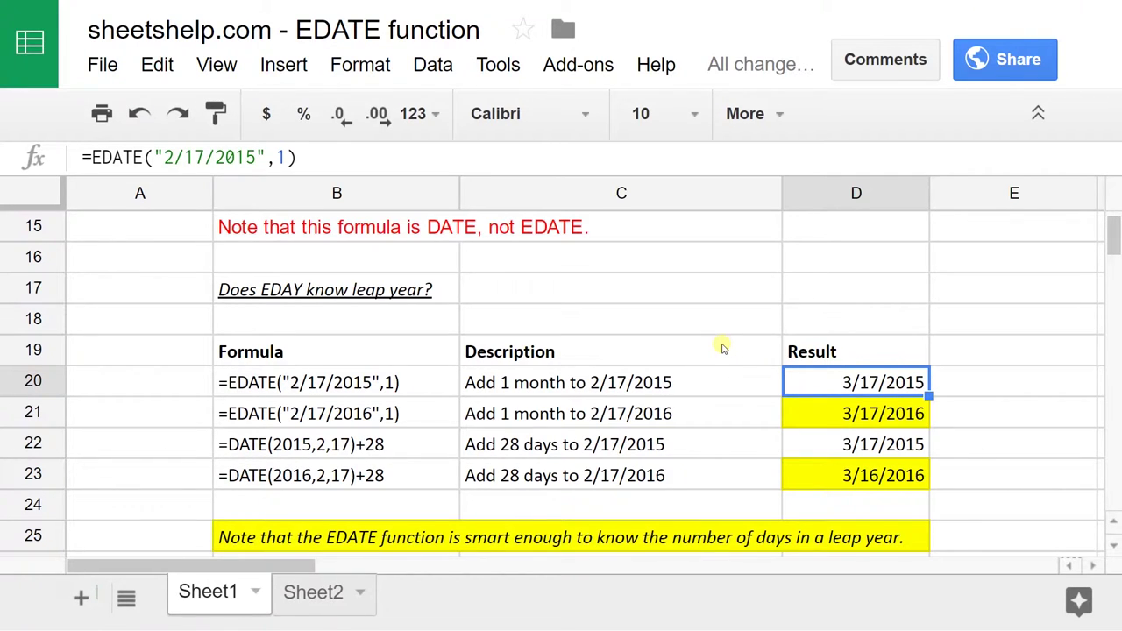
key(Down)
key(Down)
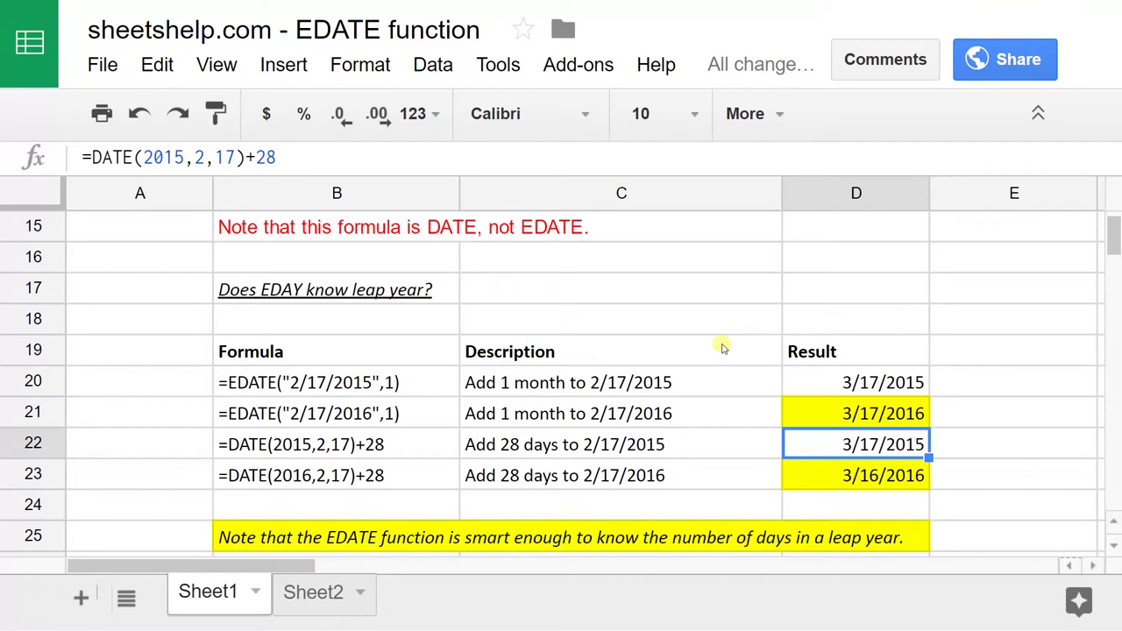
key(Down)
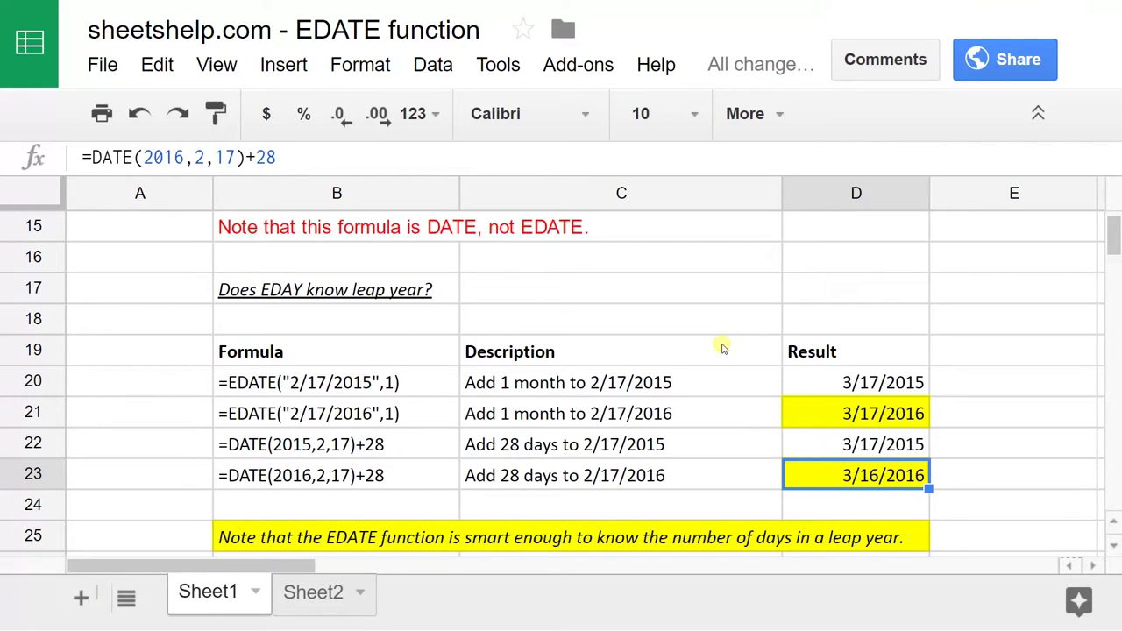
- Remove the quotation marks around the date in D6's formula so it reads =EDATE(5/17/2017,13)
key(Up)
key(Up)
key(Up)
key(Up)
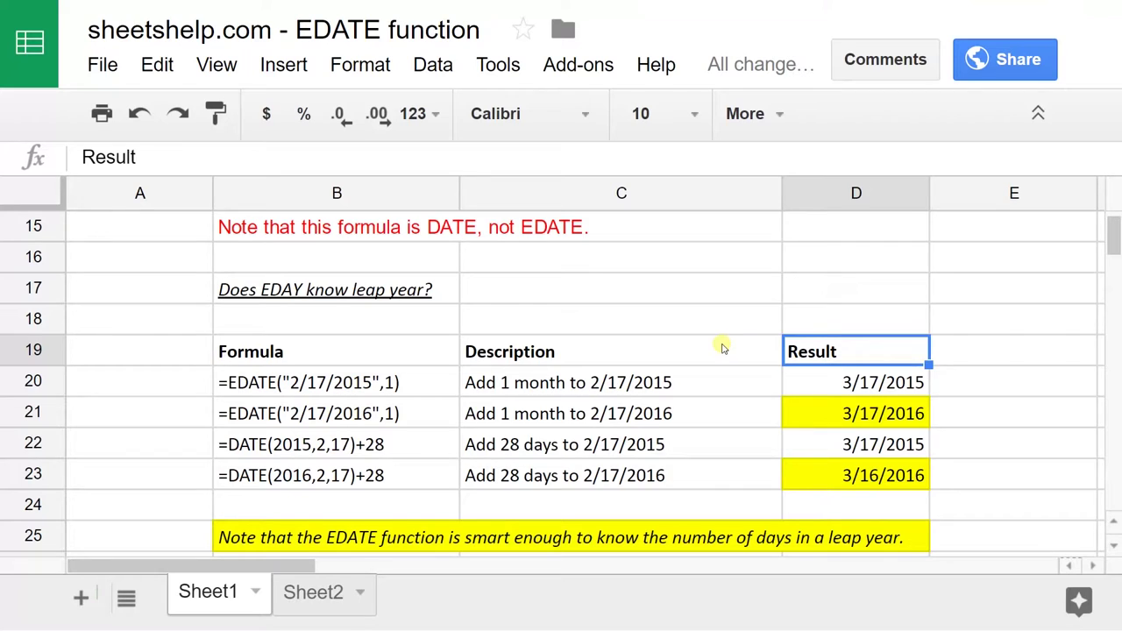
key(Left)
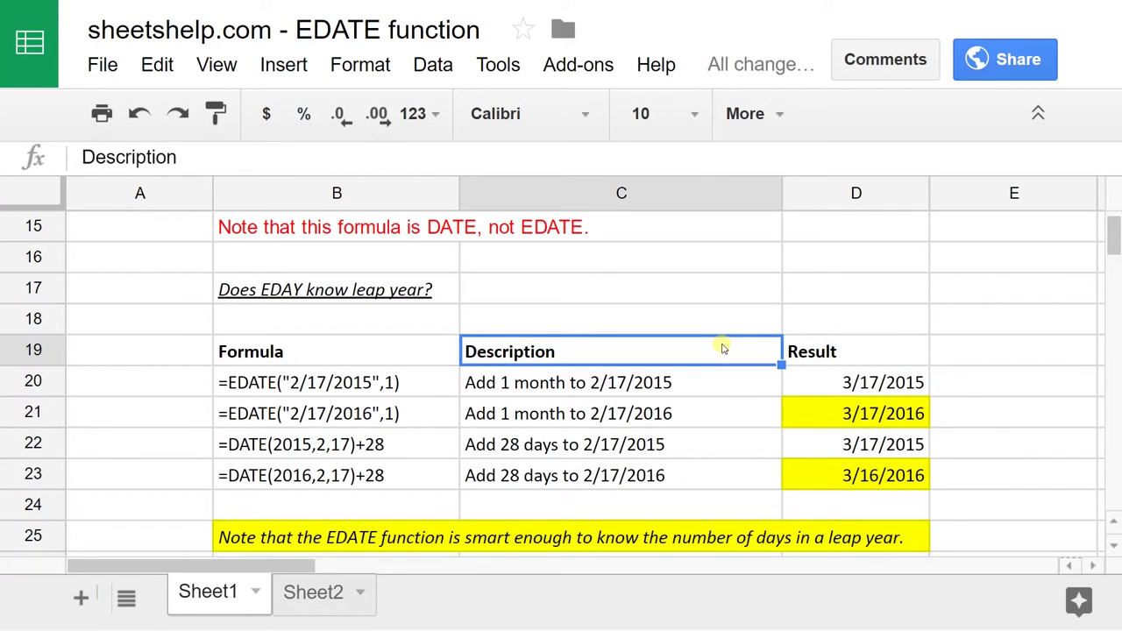
key(Up)
key(Up)
key(Up)
key(Up)
key(Up)
key(Up)
key(Up)
key(Up)
key(Up)
key(Up)
key(Up)
key(Up)
key(Up)
key(Up)
key(Up)
key(Up)
key(Up)
key(Up)
key(Down)
key(Down)
key(Down)
key(Down)
key(Down)
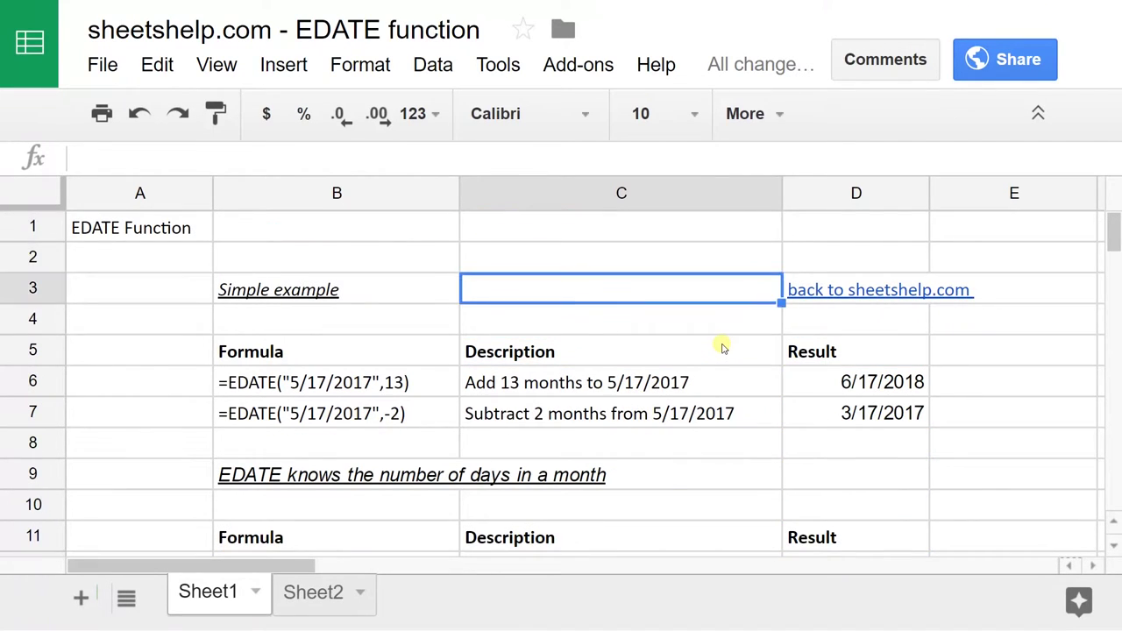
key(Right)
key(Return)
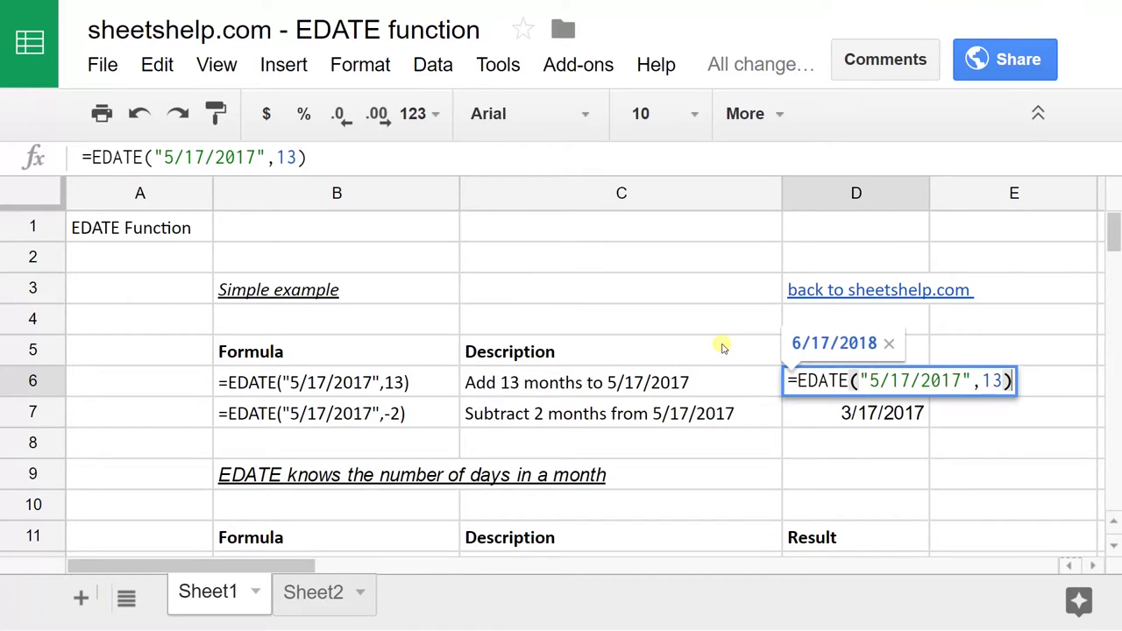
key(Left)
key(Left)
key(Left)
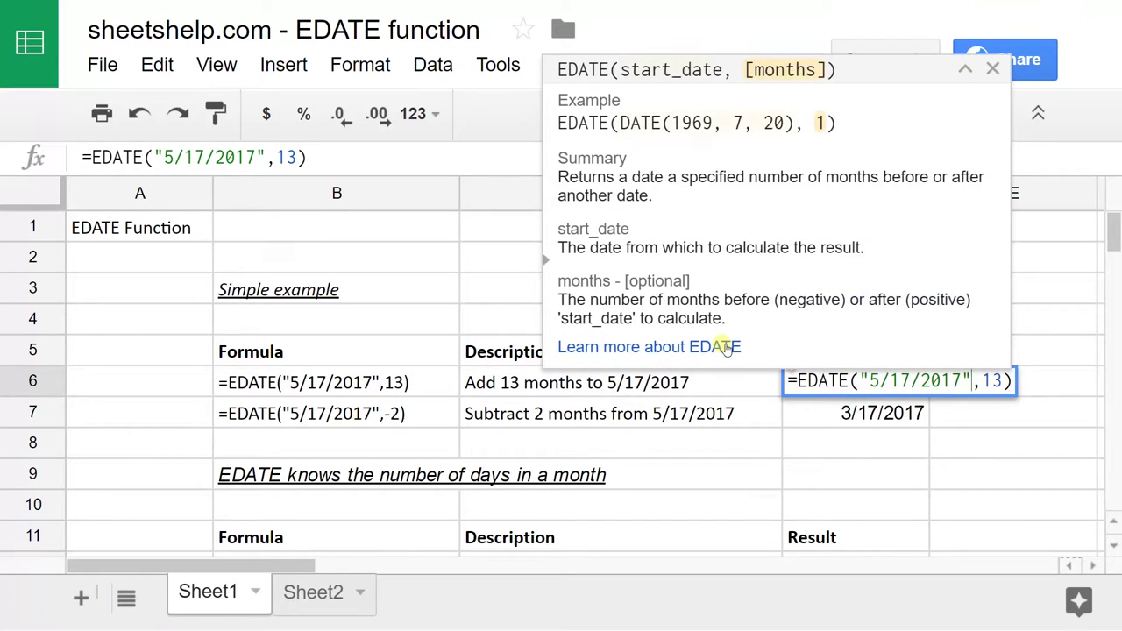
key(Left)
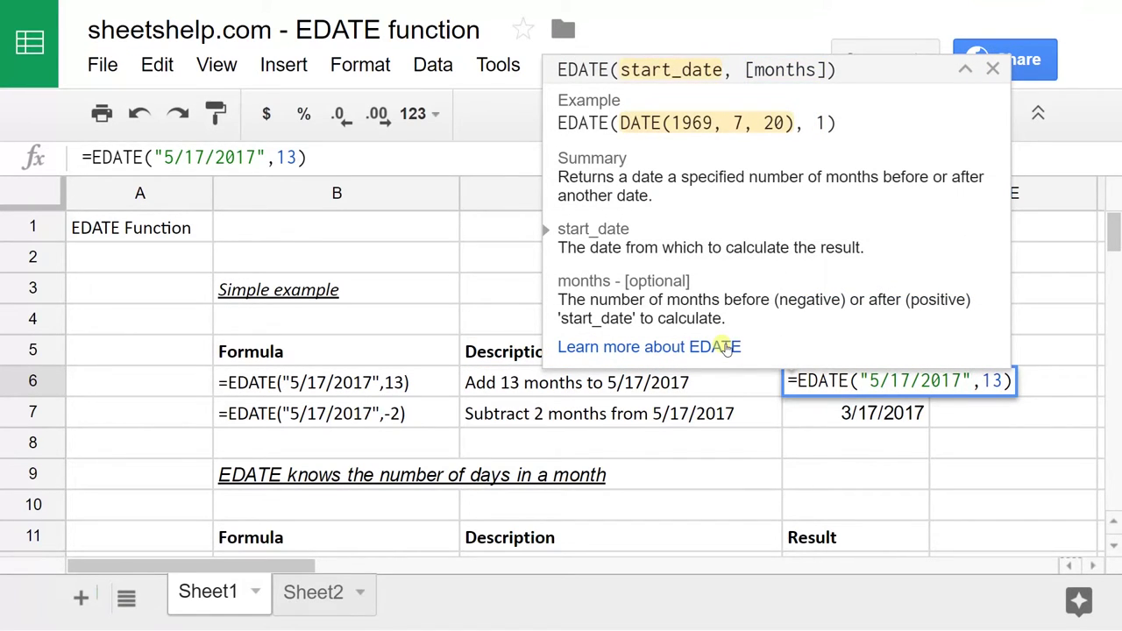
key(BackSpace)
key(Left)
key(Left)
key(Left)
key(Left)
key(Left)
key(Left)
key(Left)
key(Left)
key(Left)
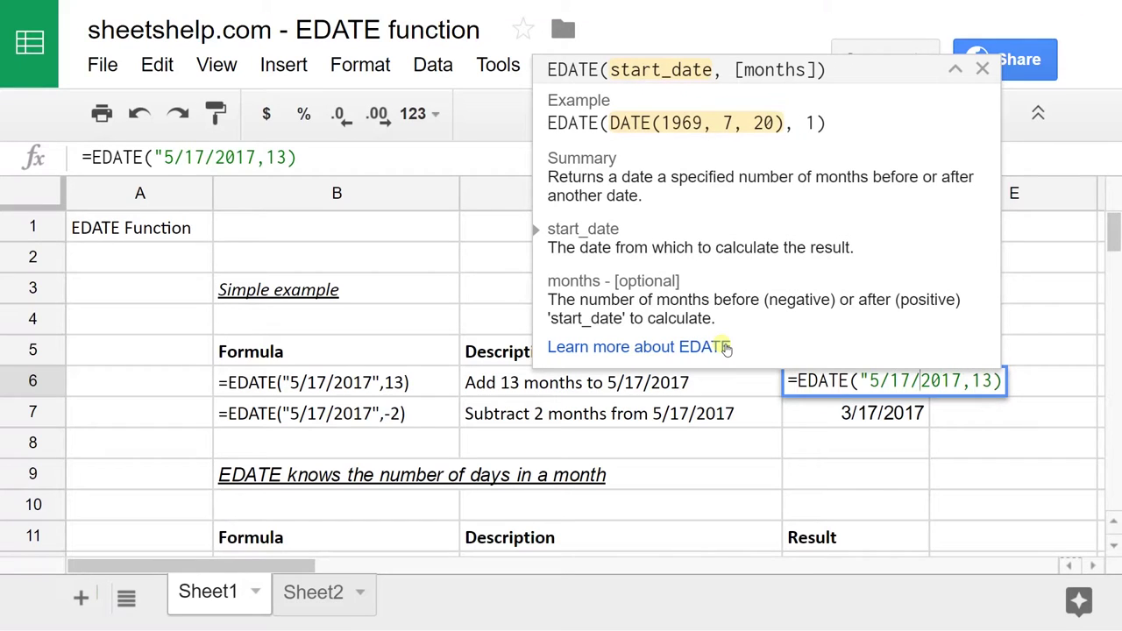
key(BackSpace)
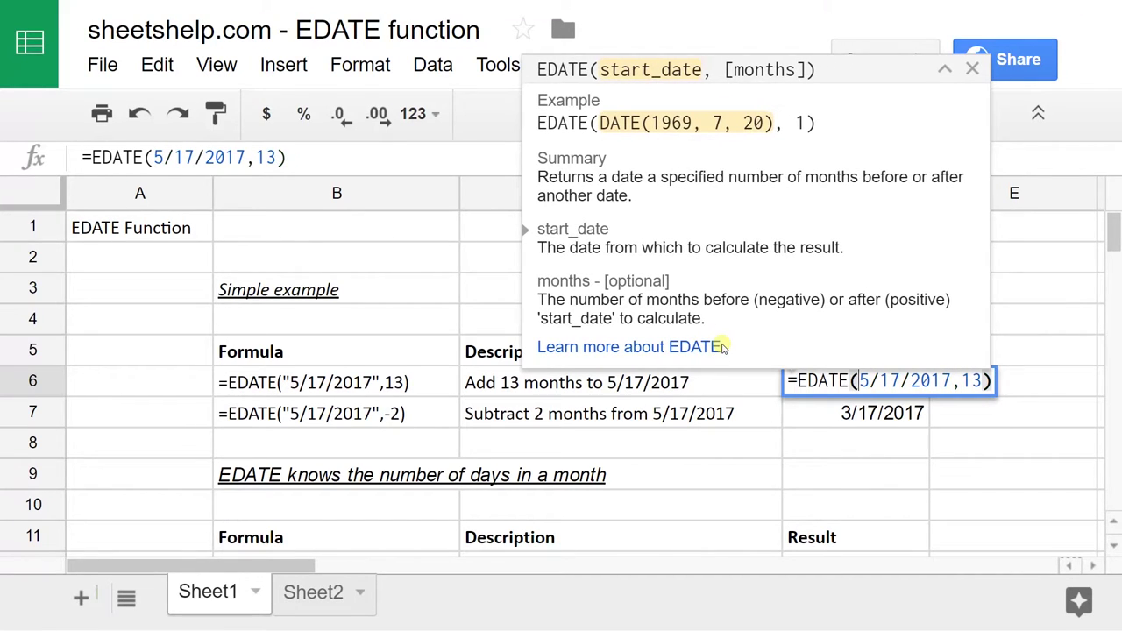
key(Return)
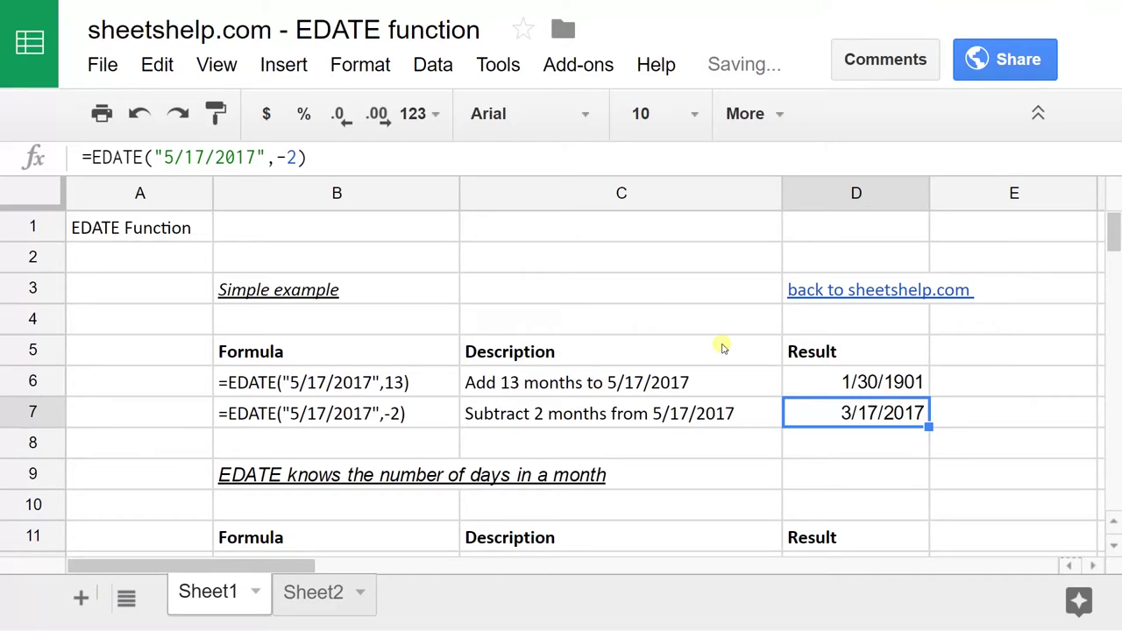
- Put the quotation marks back around the date in D6's formula so it reads =EDATE("5/17/2017",13)
key(Up)
key(Return)
key(Left)
key(Left)
key(Left)
key(Left)
key(Left)
key(Left)
key(Left)
key(Left)
key(Left)
key(Left)
key(Left)
key(Left)
key(Left)
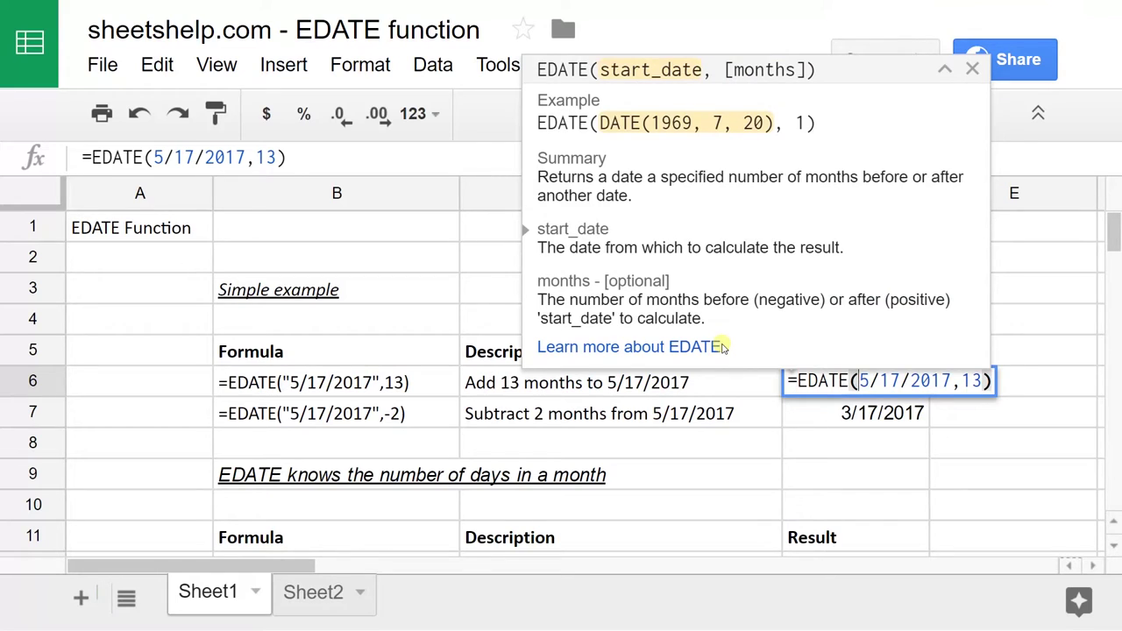
text(")
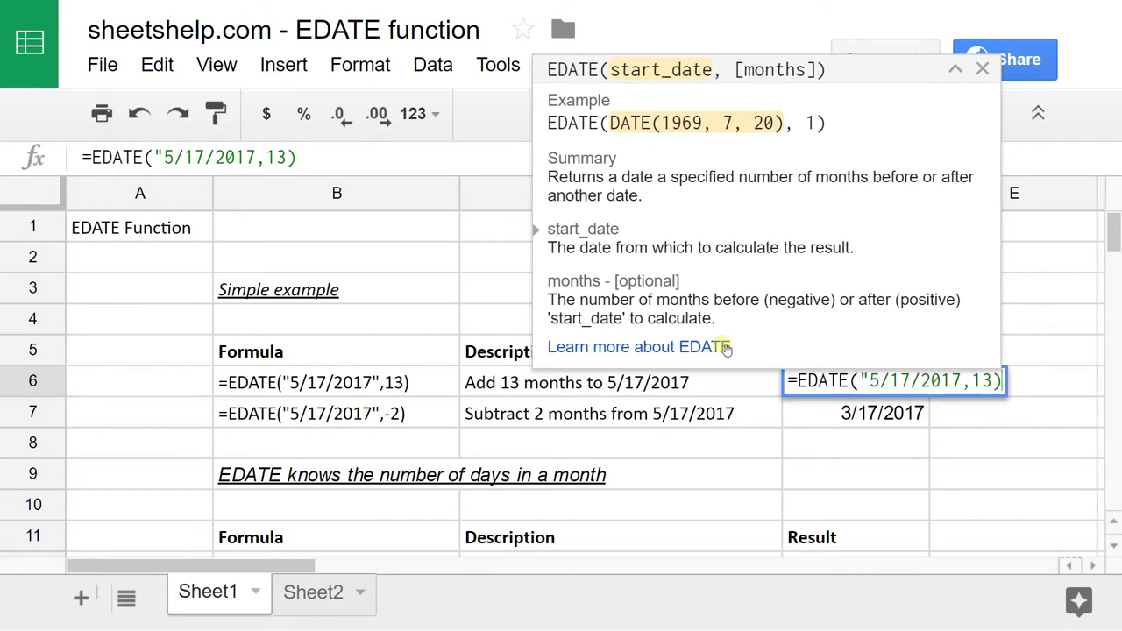
key(Left)
key(Left)
key(Left)
key(Left)
text(")
key(Return)
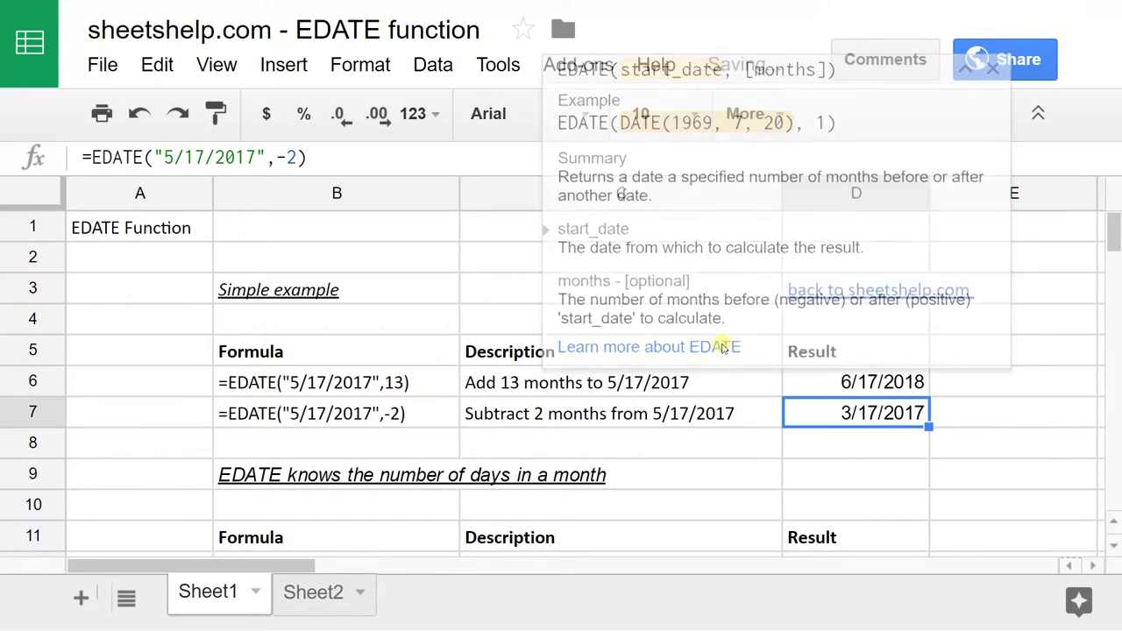
- Enter the date 5/17/2017 in cell E6, beside the first EDATE result
key(Up)
key(Right)
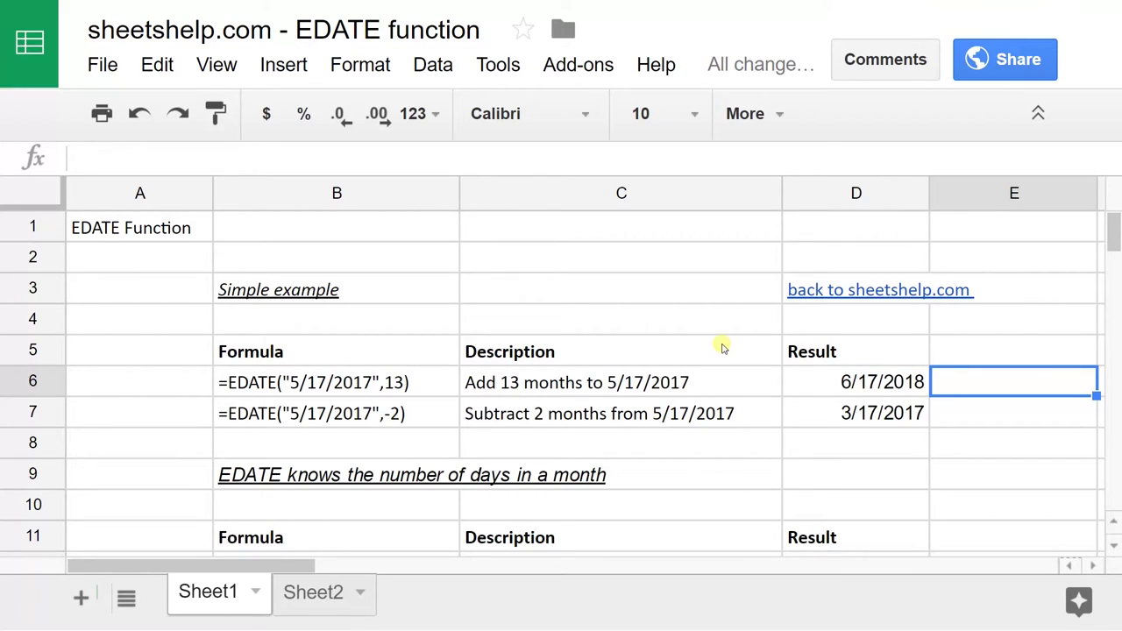
text(5/17/)
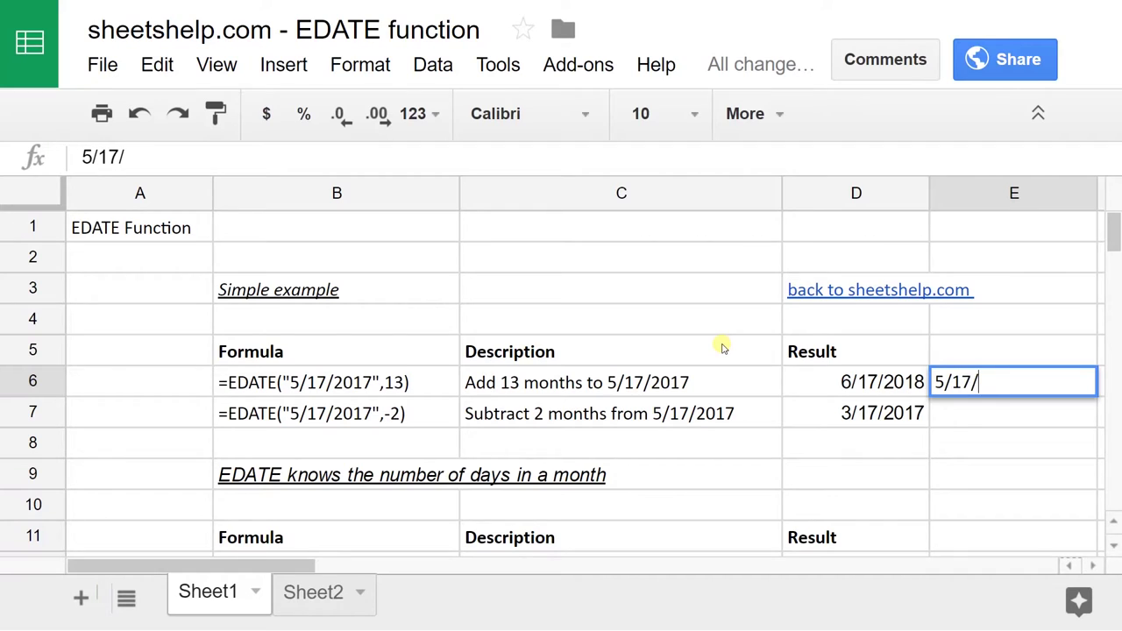
text(2017)
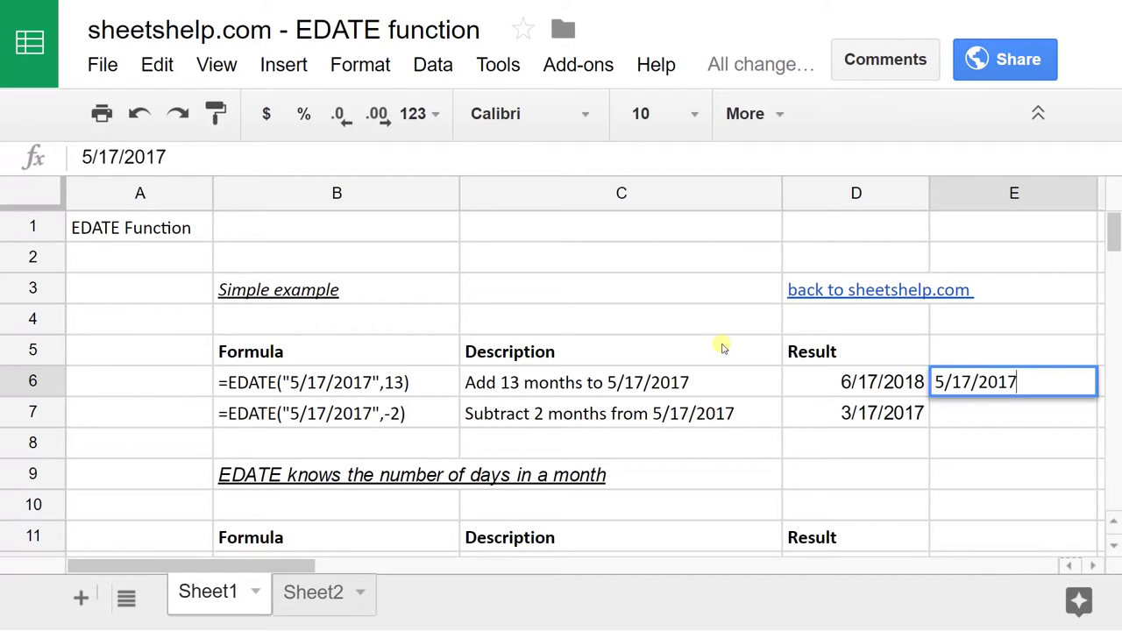
key(Return)
text(\)
key(Escape)
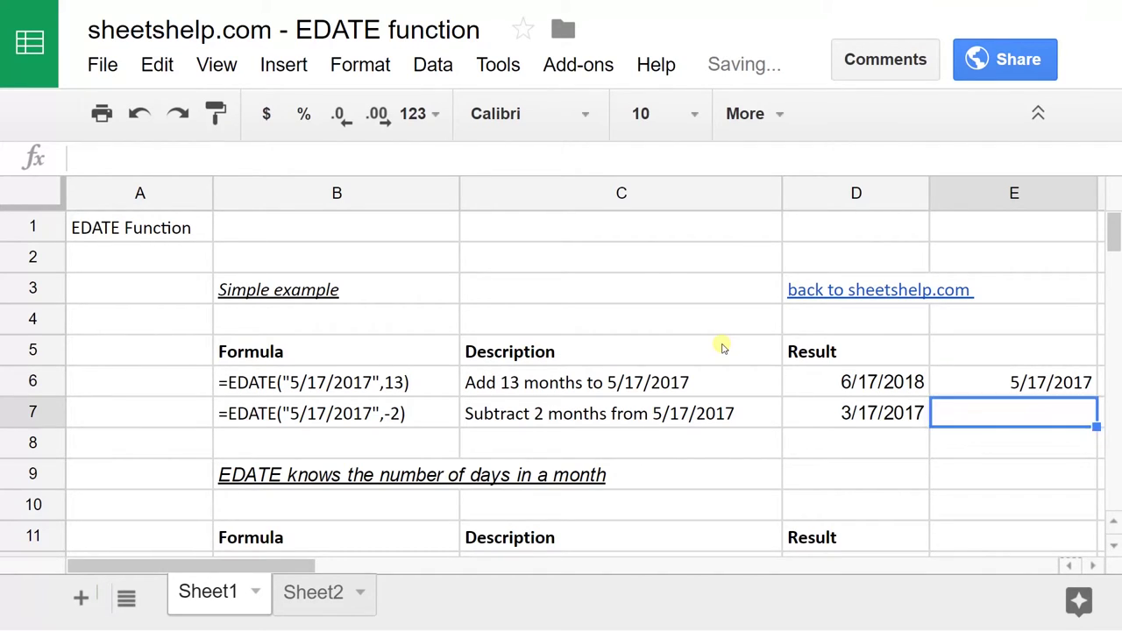
- Replace the quoted date in D6's formula with a reference to E6 so it reads =EDATE(E6,13)
key(Up)
key(Left)
key(F2)
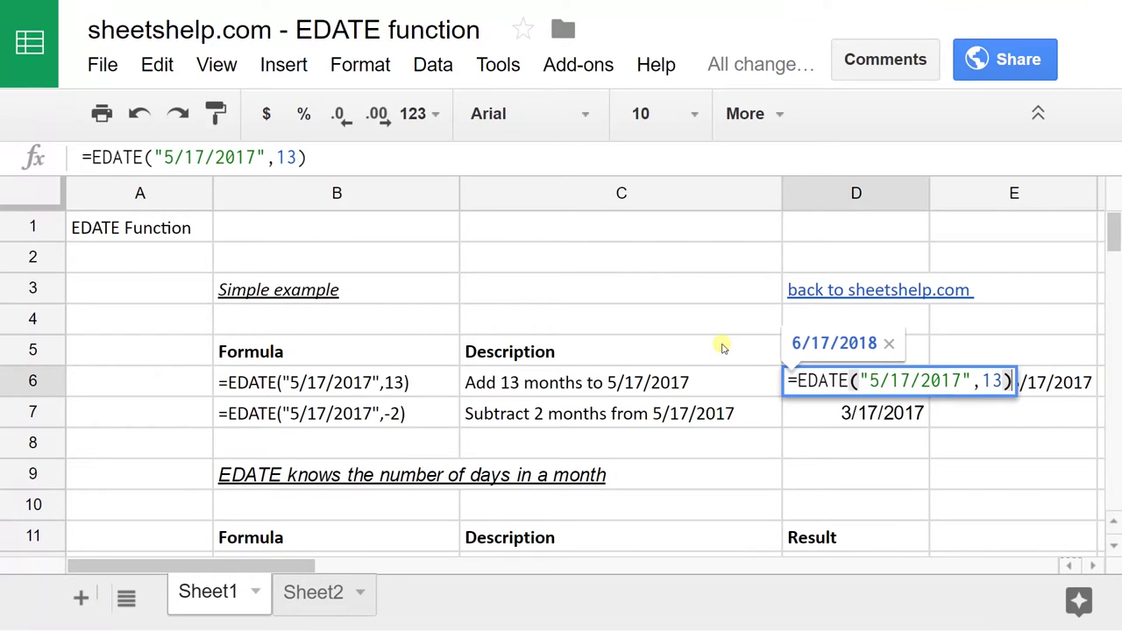
key(shift+Left)
key(shift+Left)
key(shift+Left)
key(shift+Left)
key(shift+Left)
key(shift+Left)
key(shift+Left)
key(shift+Left)
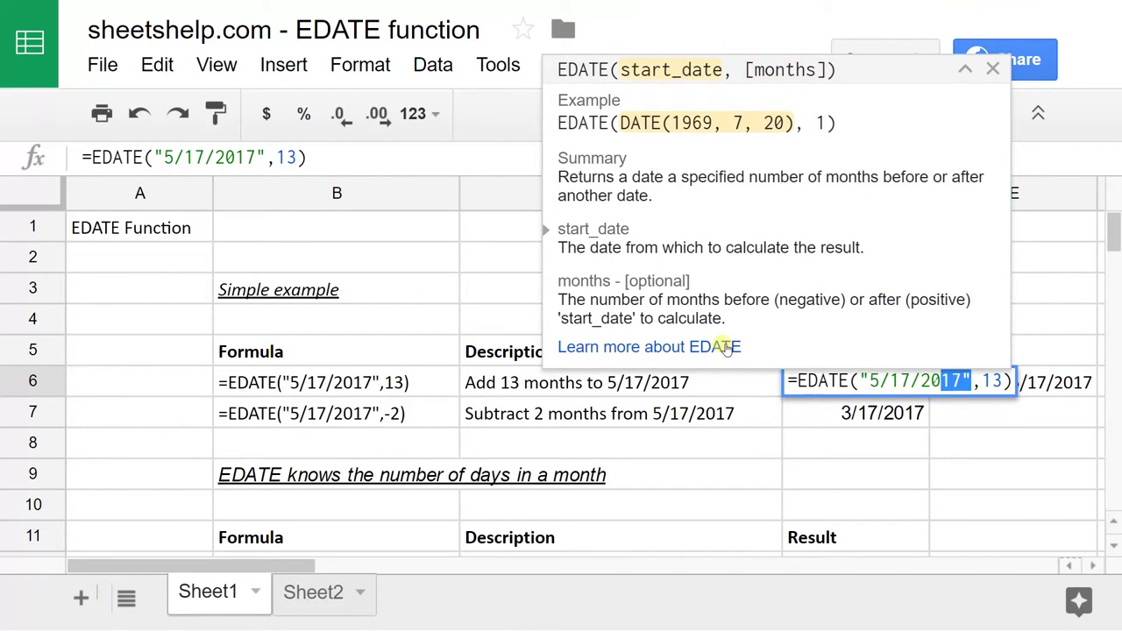
key(shift+Left)
key(shift+Left)
key(shift+Left)
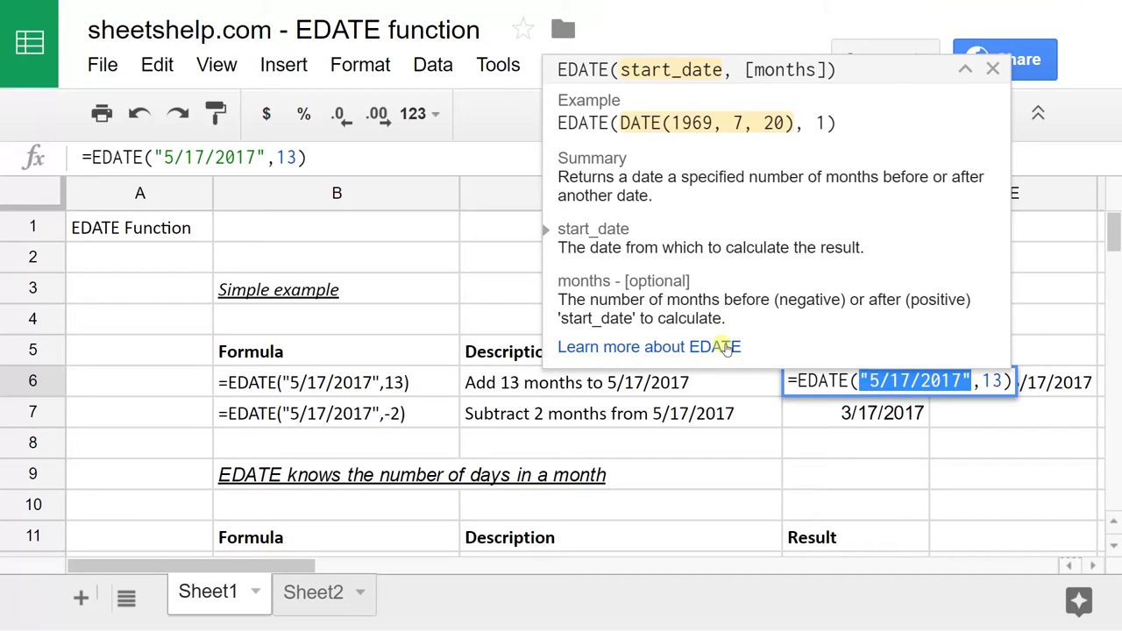
text(E)
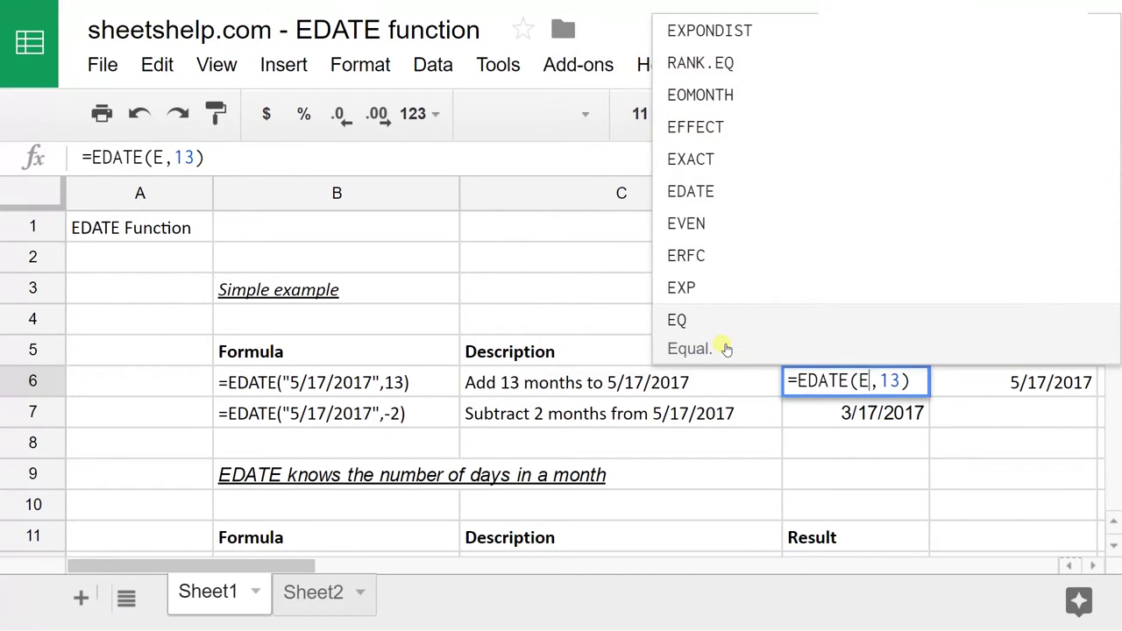
text(6)
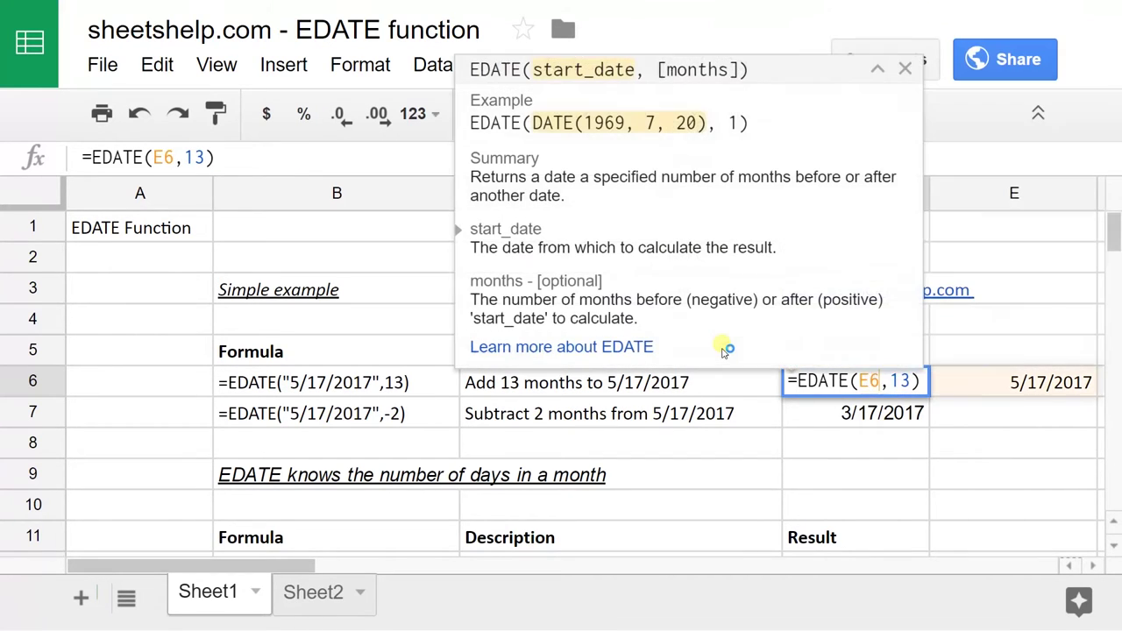
key(Return)
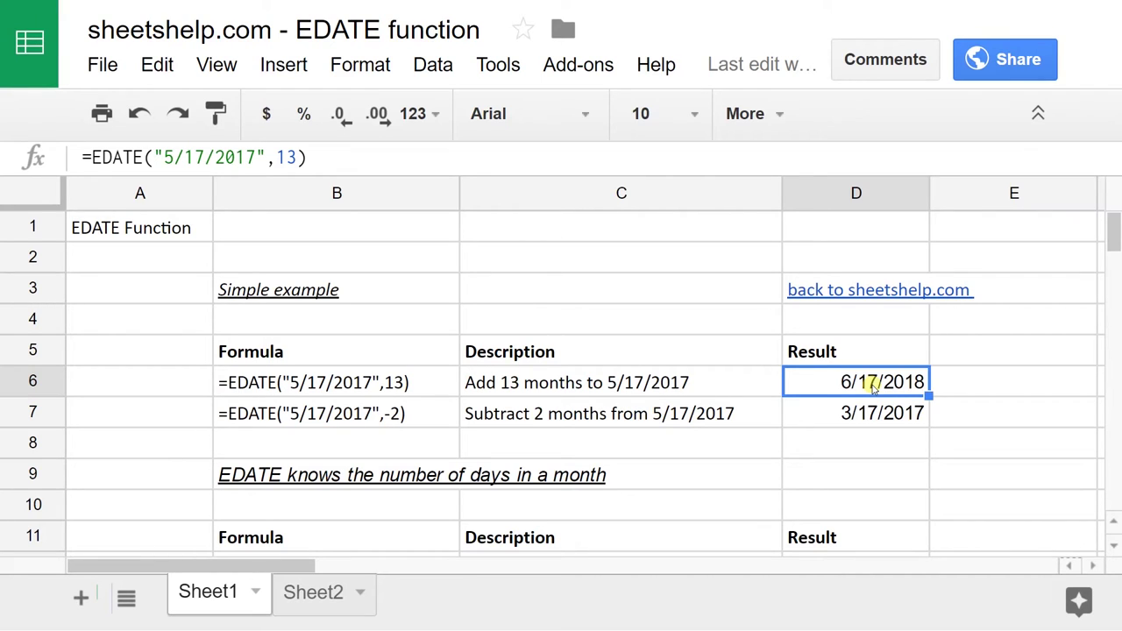
- Try to nest a DATE function as the start date in D6's EDATE formula, then discard the edit
double_click(873, 387)
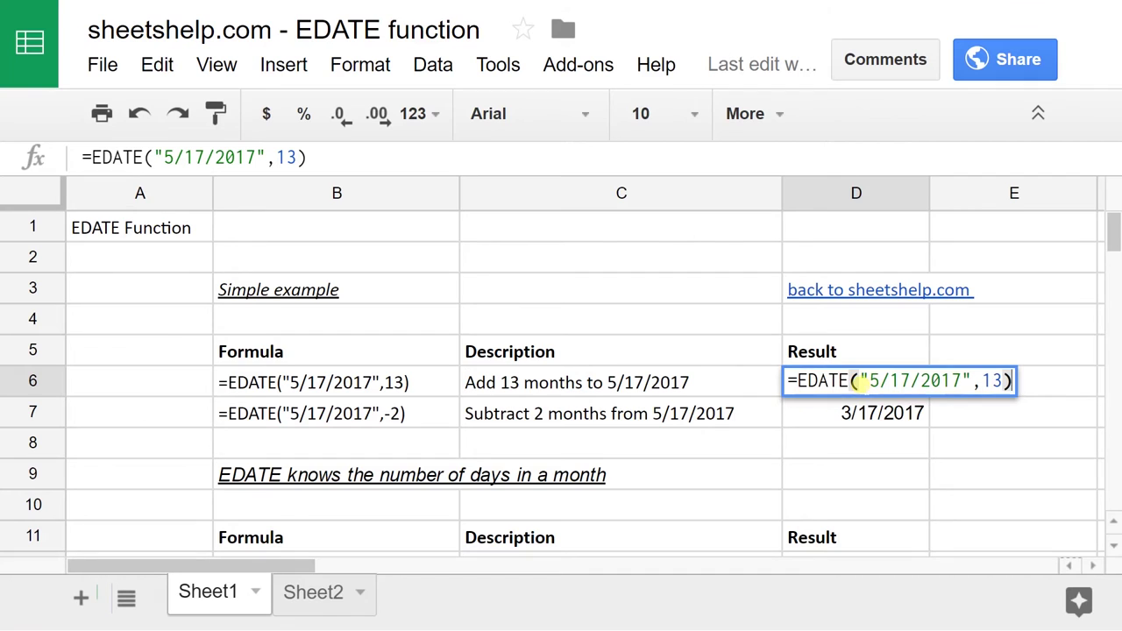
click(862, 384)
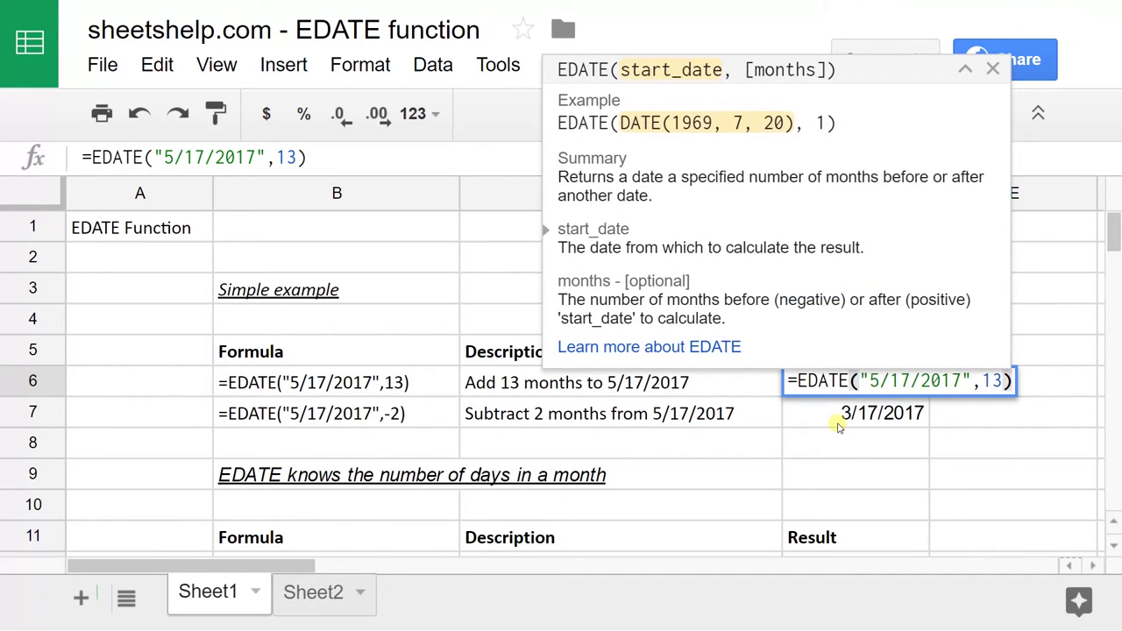
text(DATE)
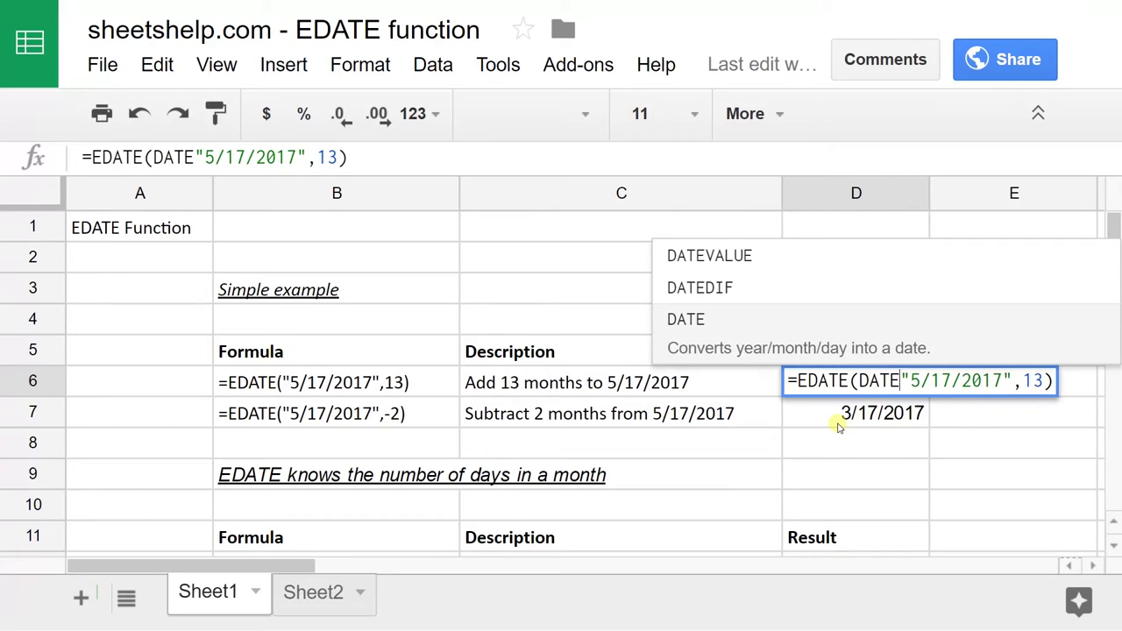
text(()
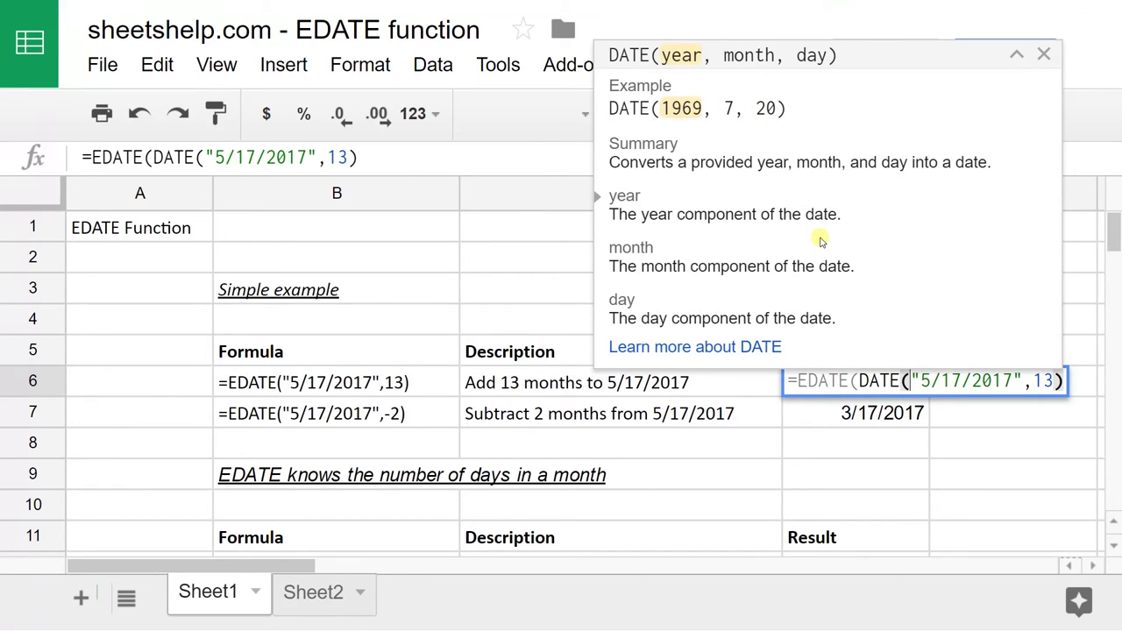
key(Escape)
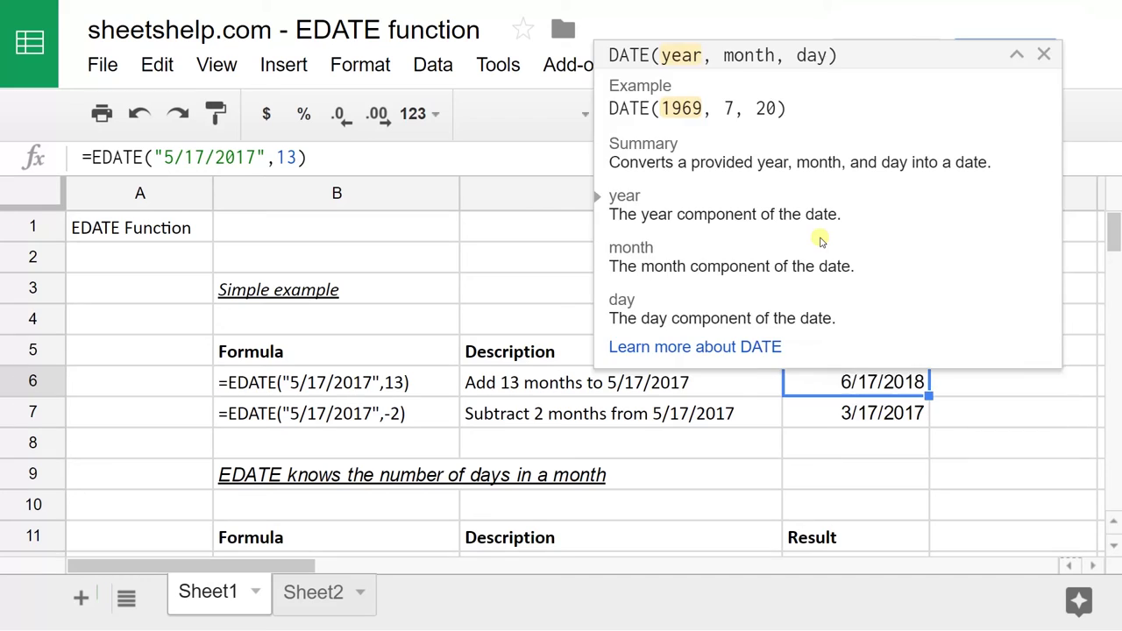